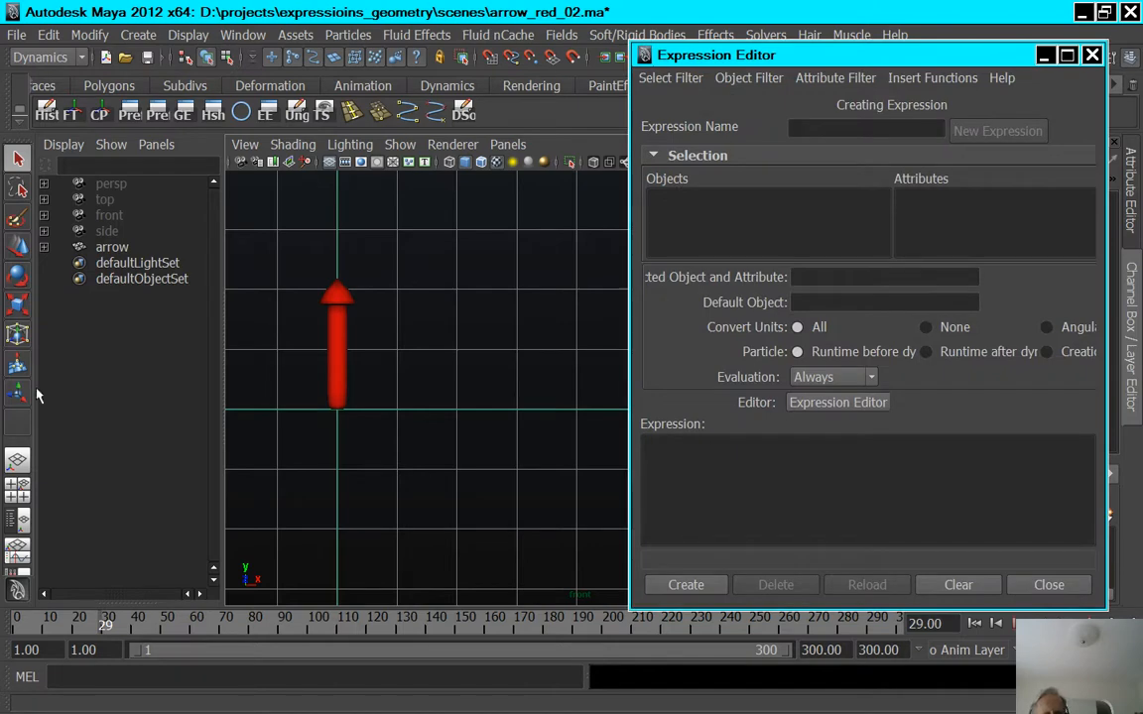
# Create the expression "arrow.scaleY = sin(frame/5 + 0.0);" on the red arrow's scaleY attribute.
pyautogui.click(338, 385)
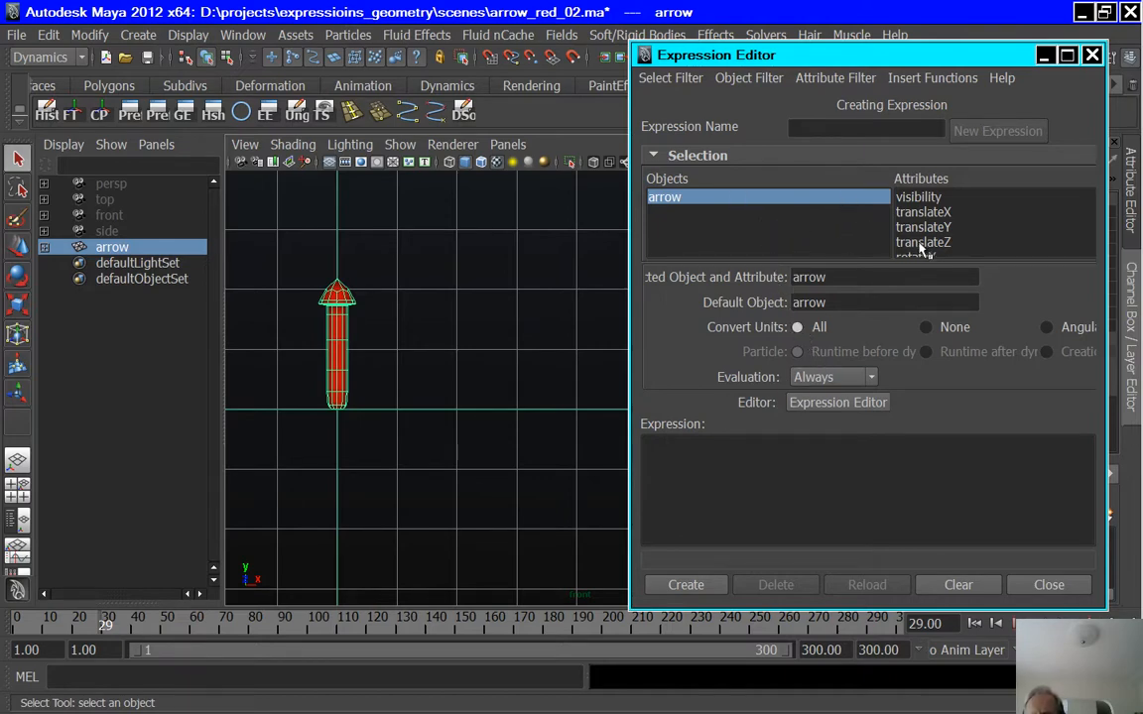
pyautogui.scroll(-2, 930, 229)
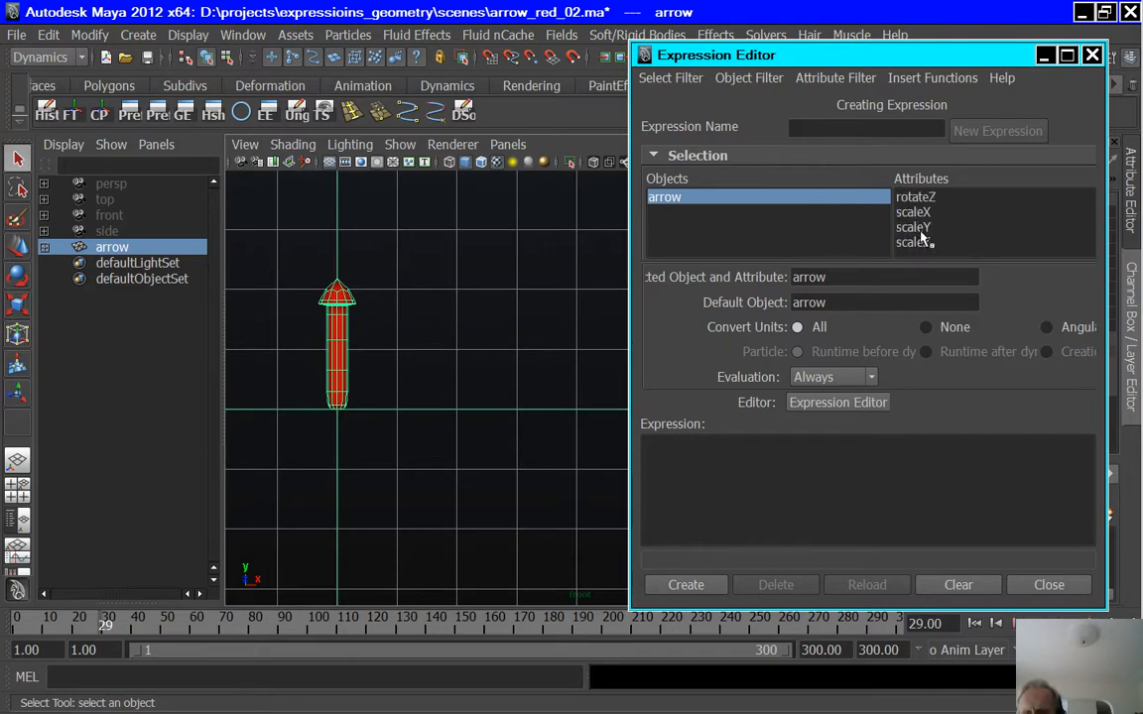
pyautogui.click(920, 228)
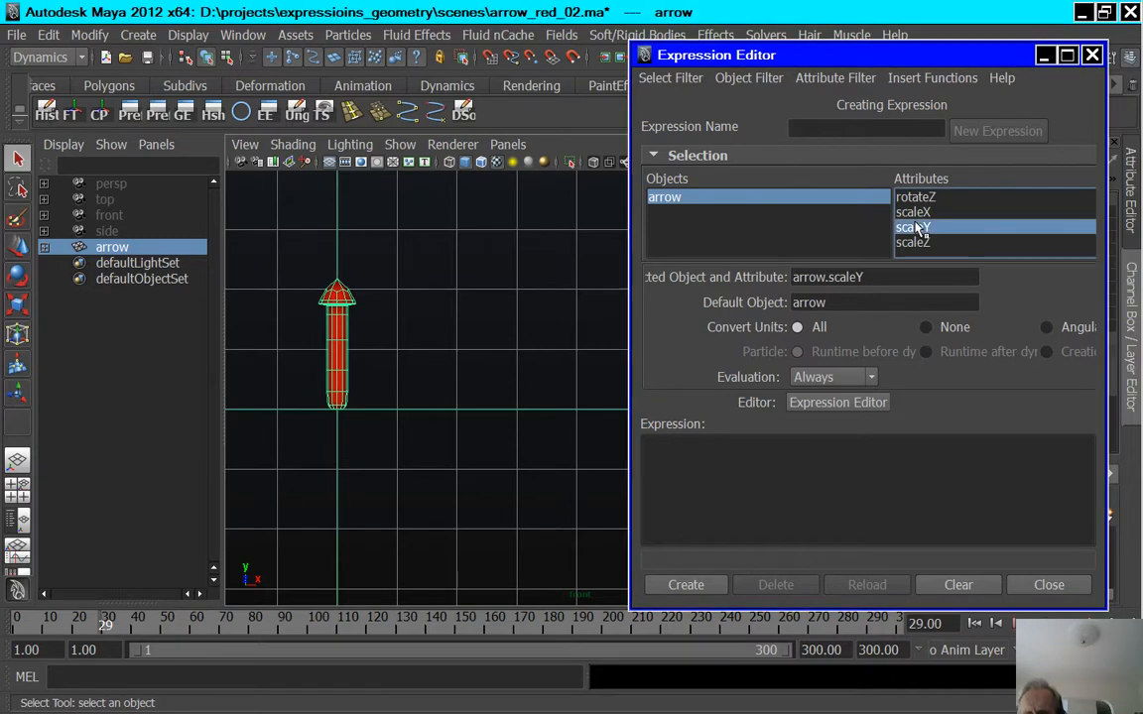
pyautogui.click(695, 496)
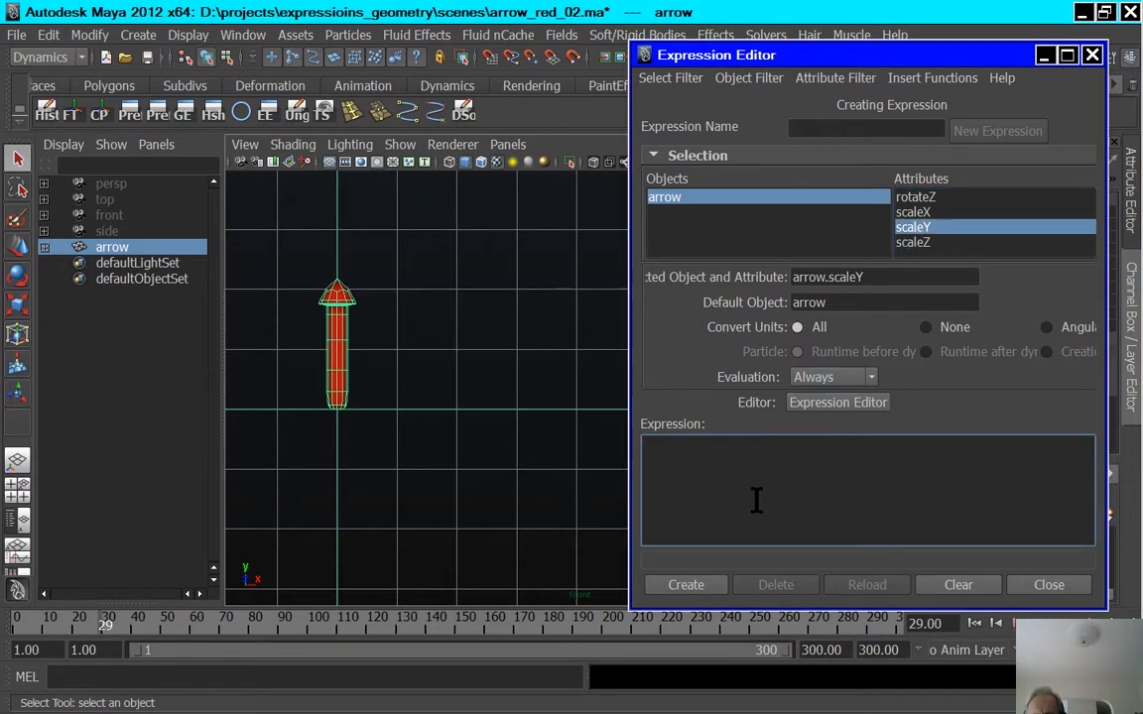
pyautogui.write('arrow.scaleY = sin(frame/5 + 0.0);')
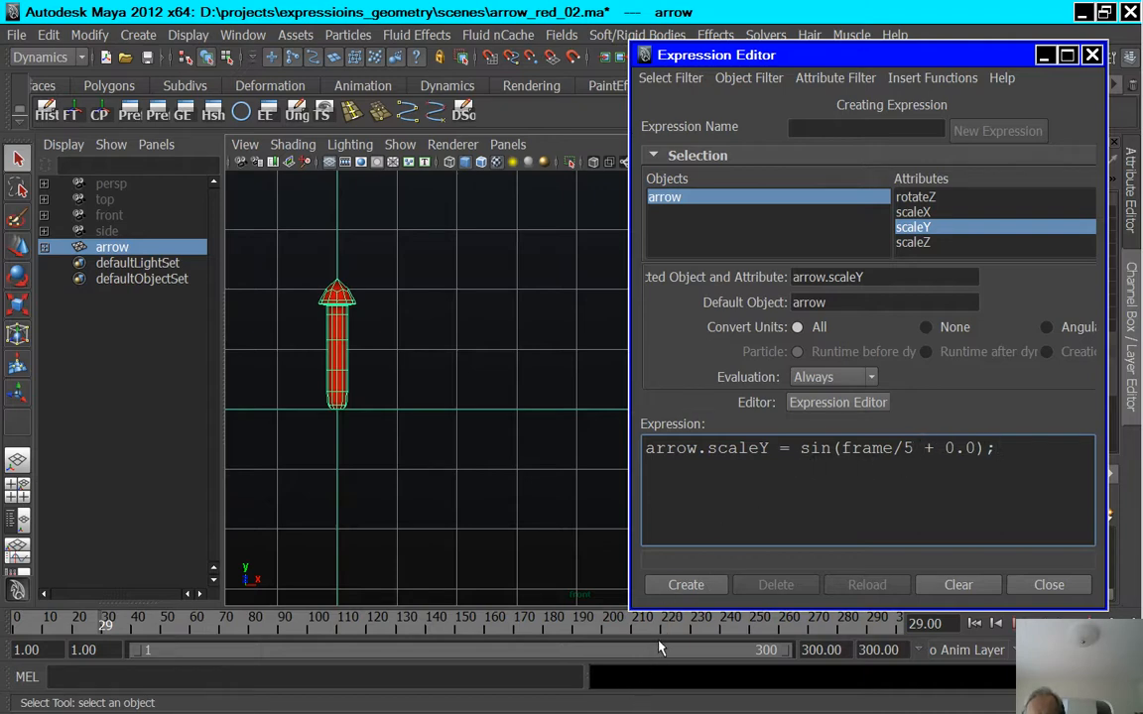
pyautogui.click(685, 586)
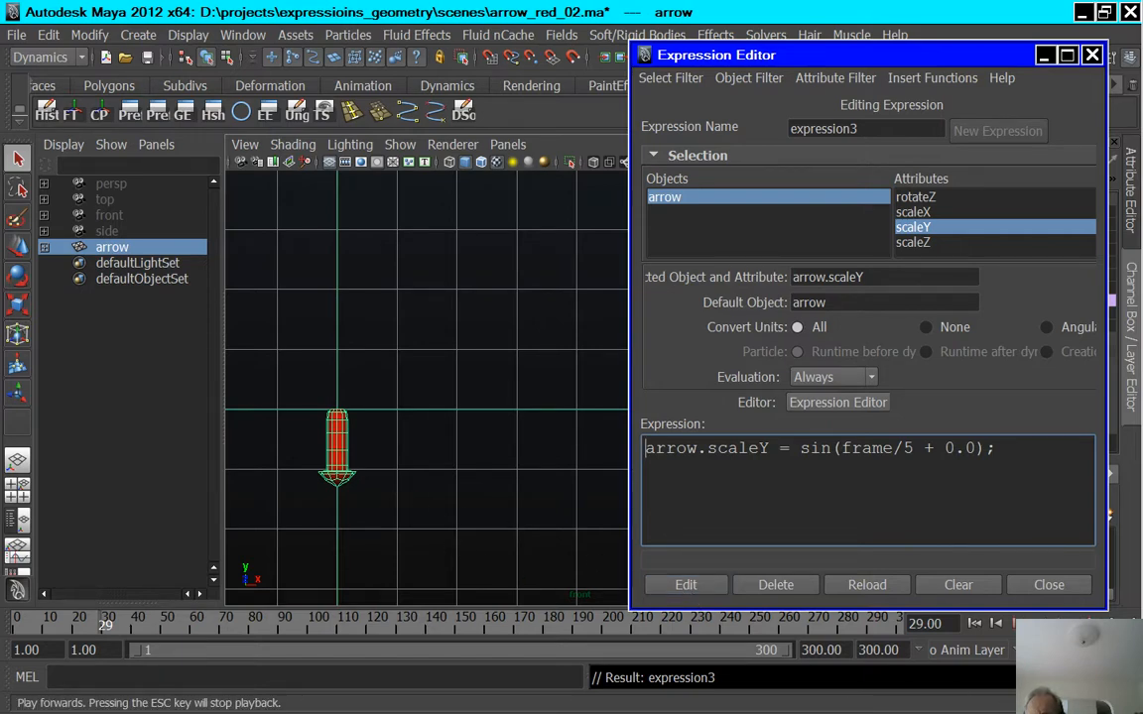
# Play the animation to preview the arrow's vertical scaling, stop playback and close the Expression Editor.
pyautogui.click(1059, 623)
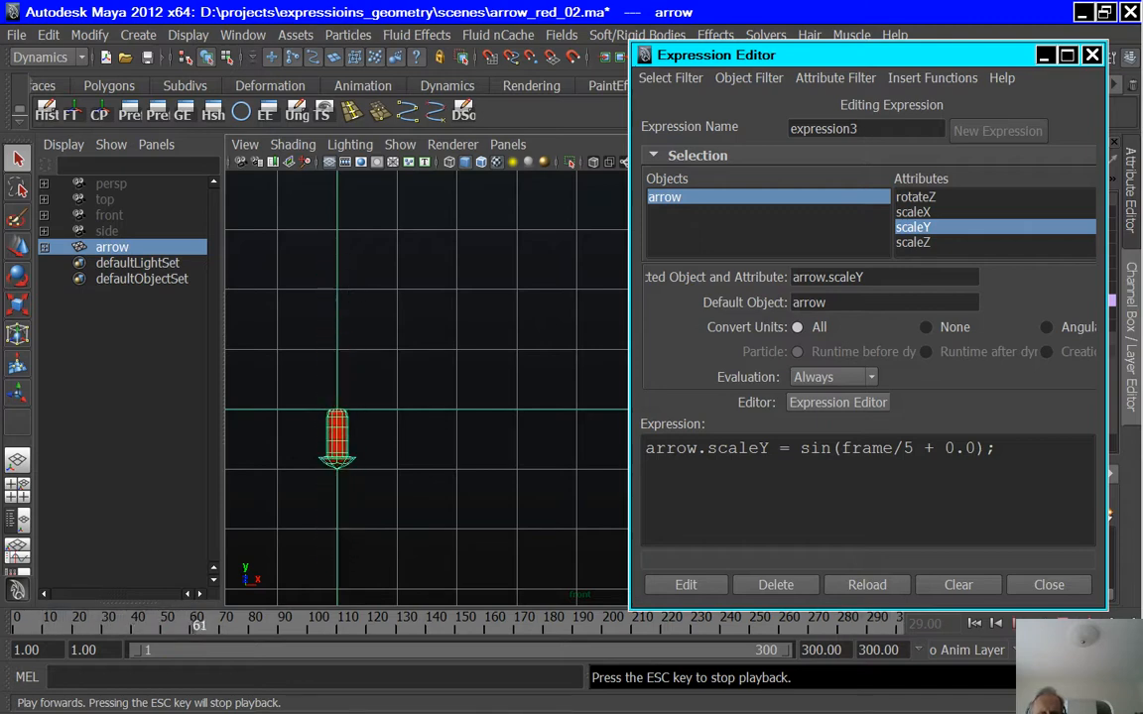
pyautogui.press('Escape')
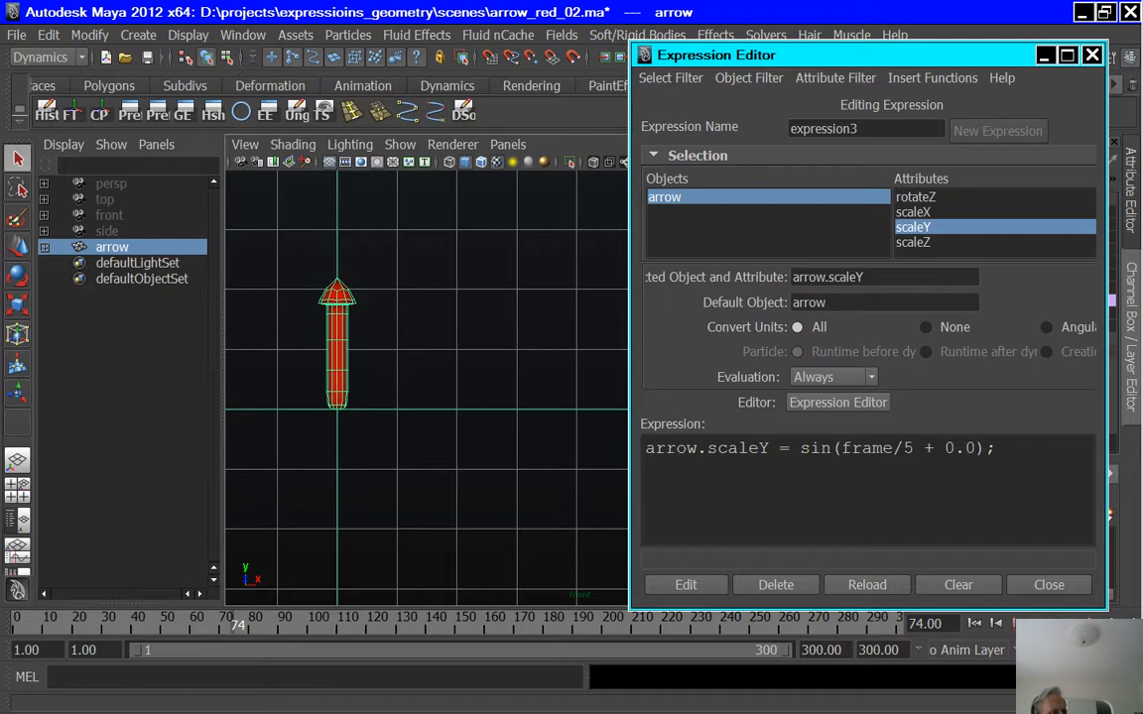
pyautogui.hotkey('alt', 'F4')
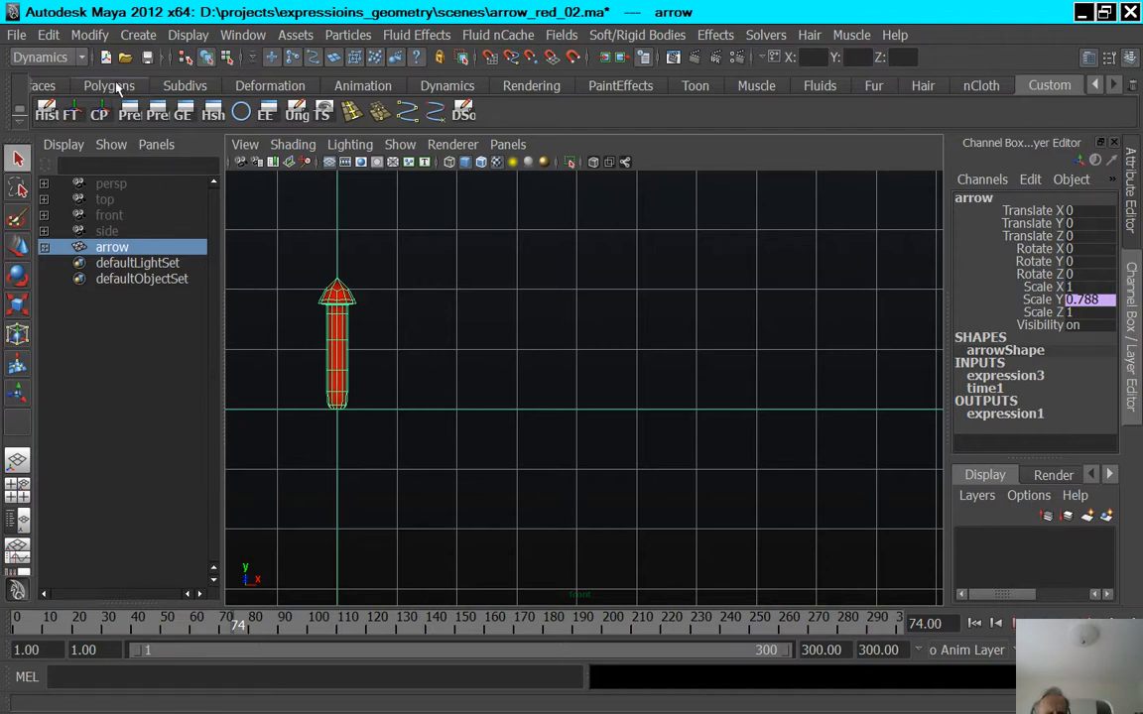
# Make 4 copies of the arrow with Duplicate Special, grouped under World and with Duplicate input graph enabled.
pyautogui.click(45, 37)
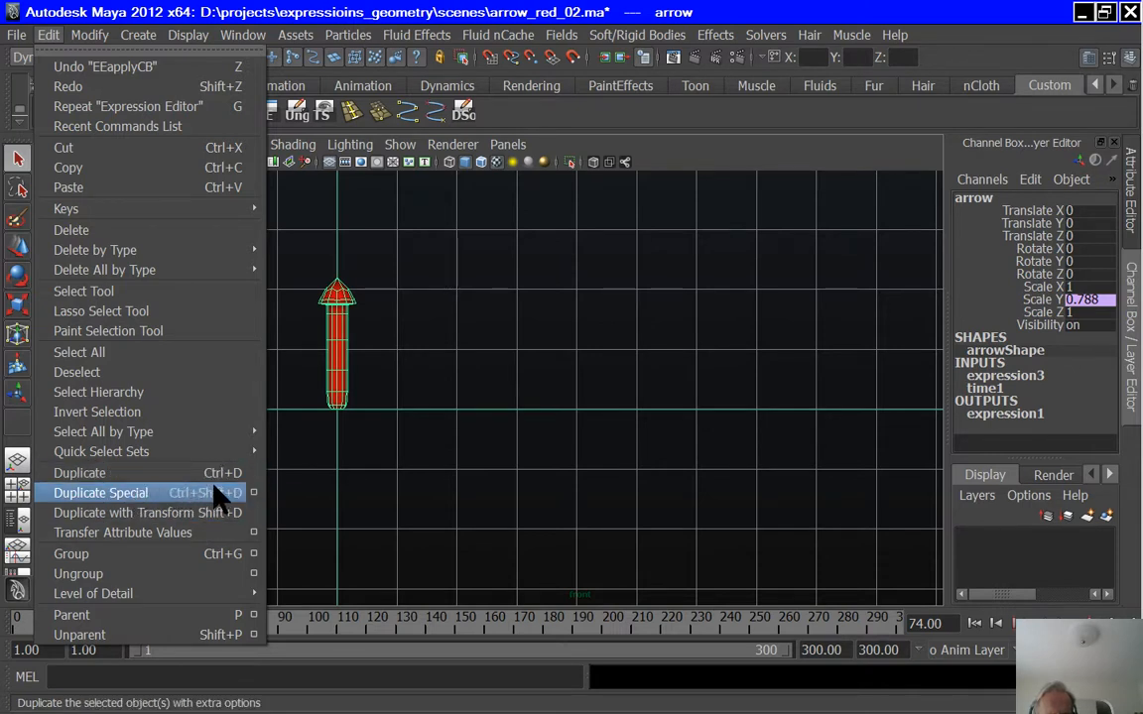
pyautogui.click(254, 492)
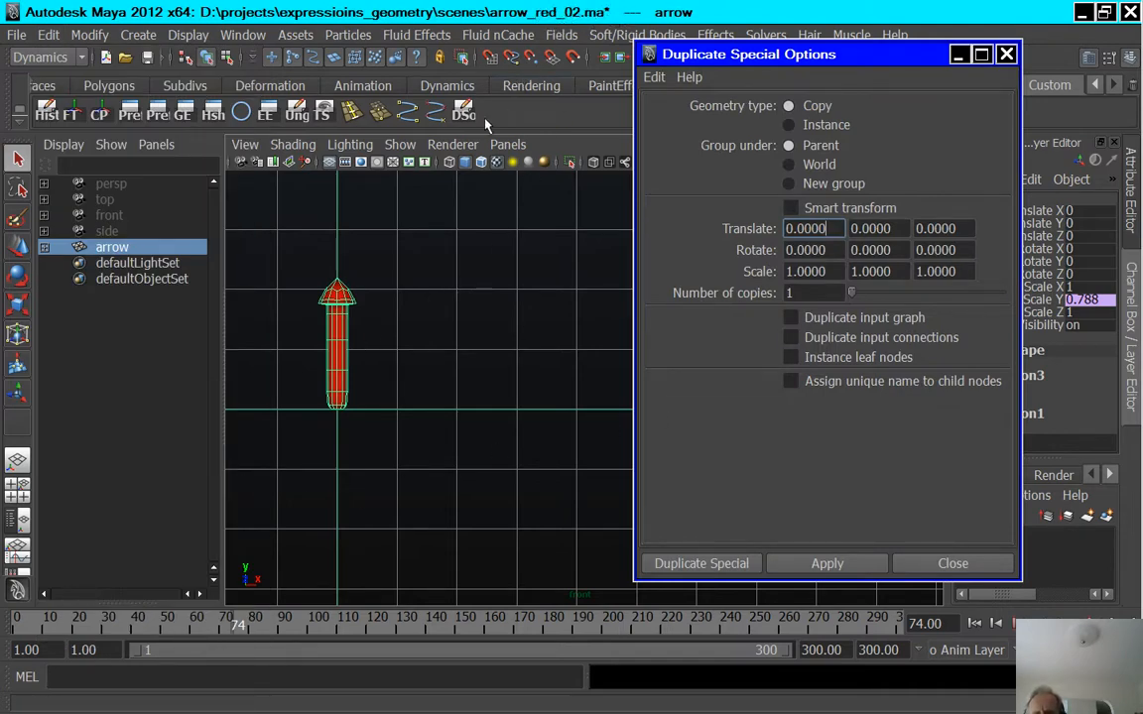
pyautogui.click(811, 168)
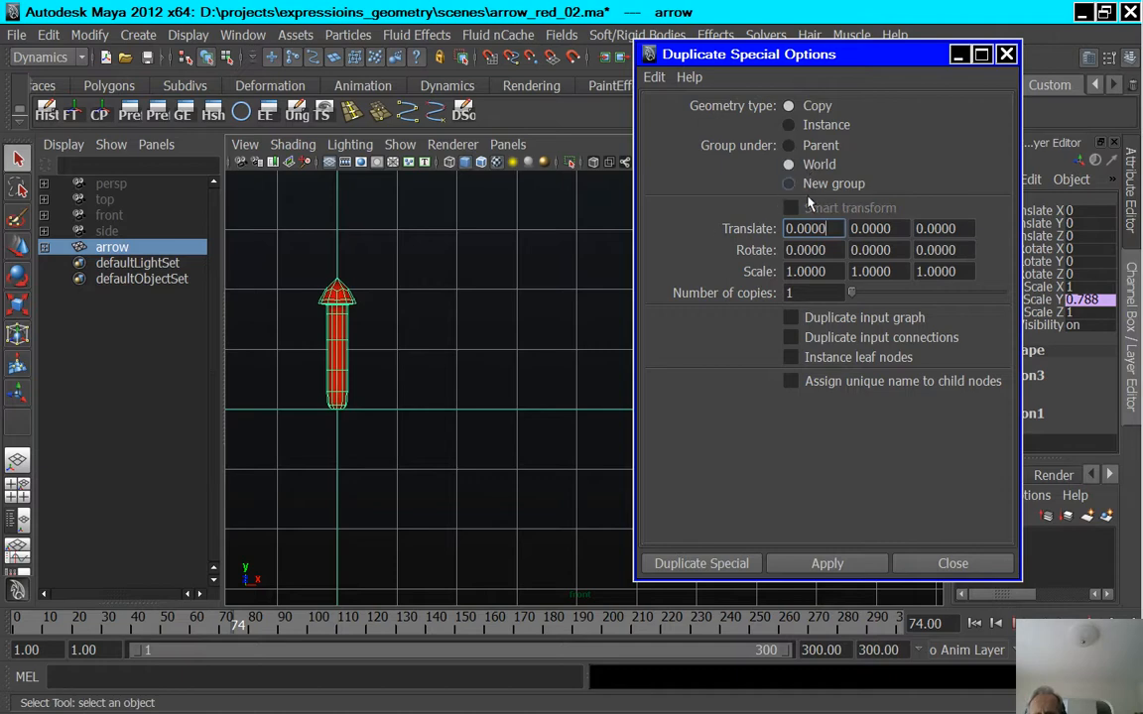
pyautogui.doubleClick(794, 293)
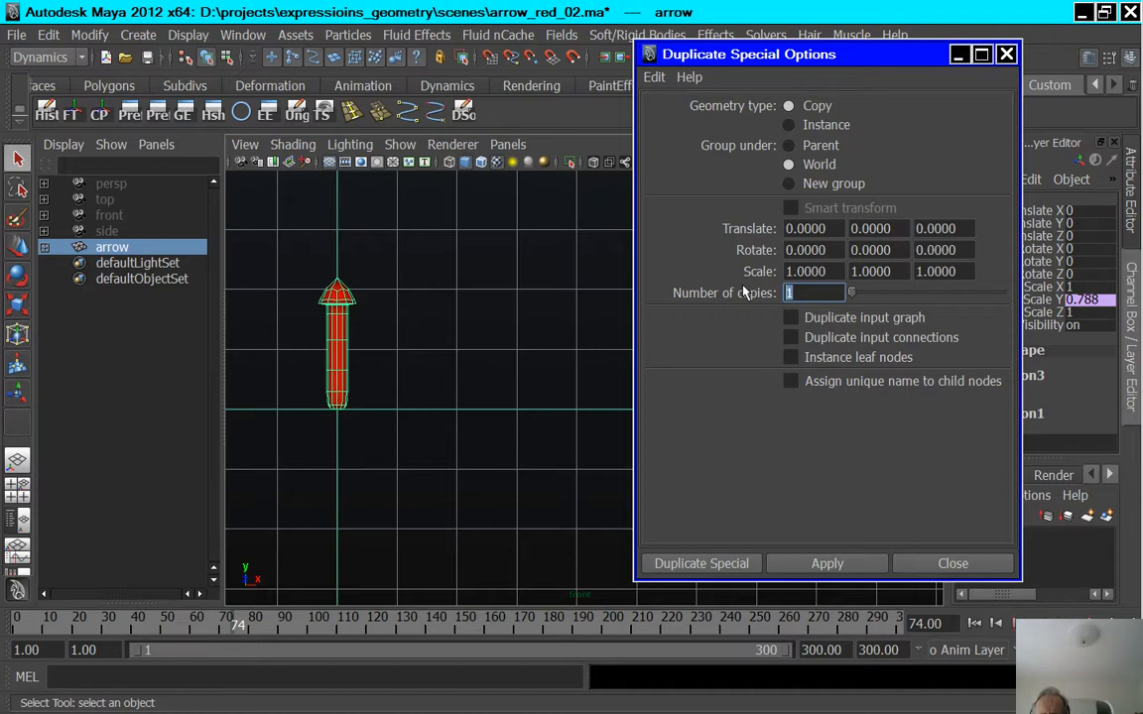
pyautogui.write('4')
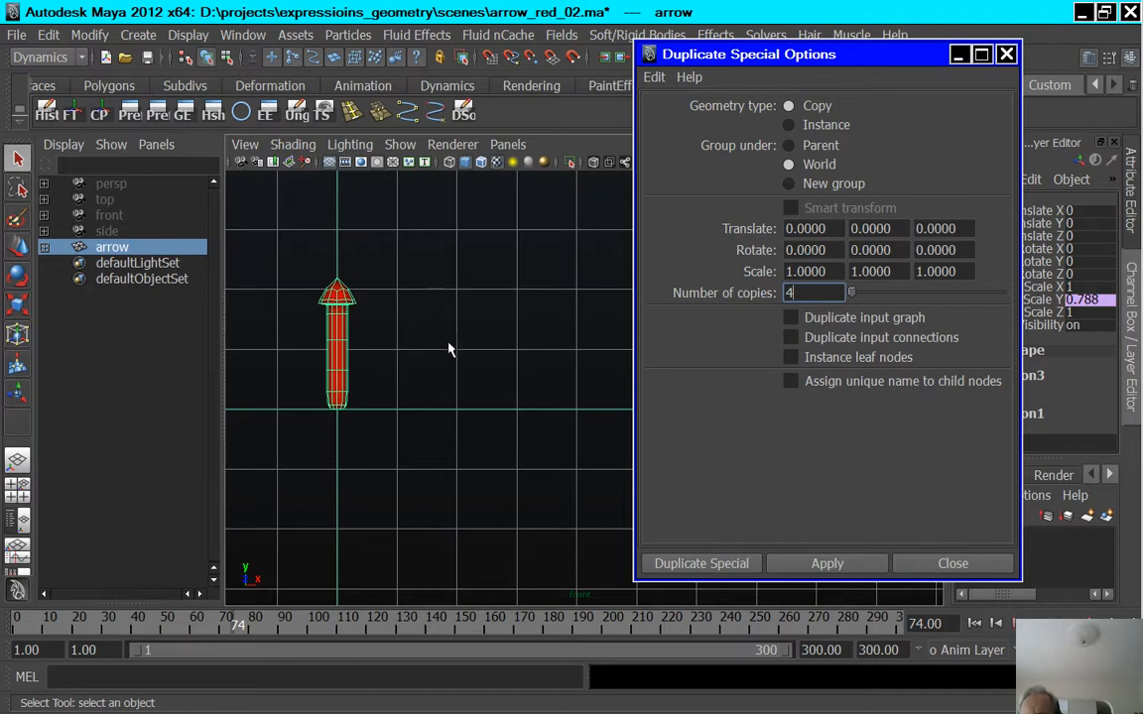
pyautogui.click(555, 372)
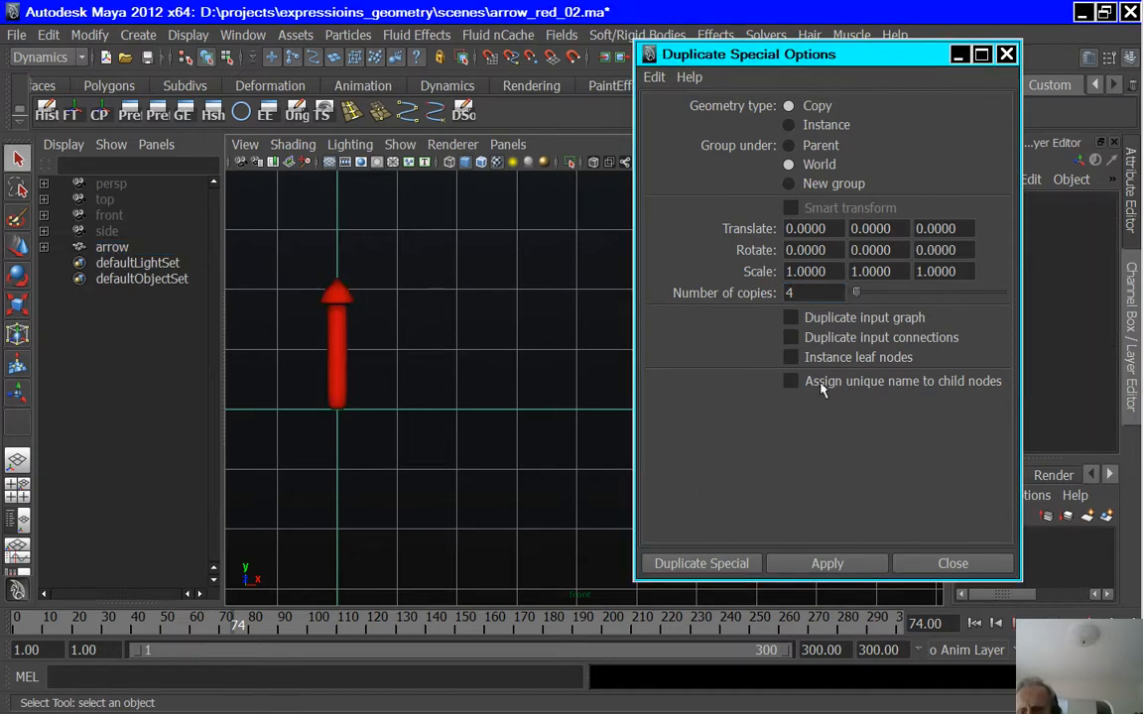
pyautogui.click(790, 319)
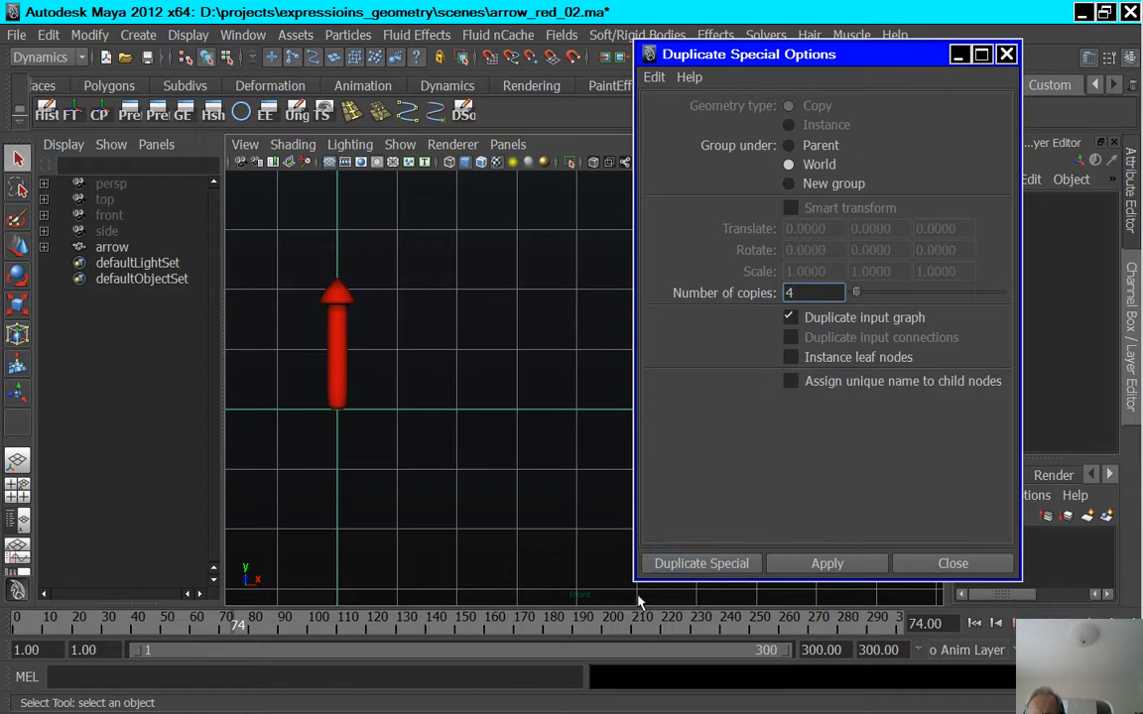
pyautogui.click(333, 345)
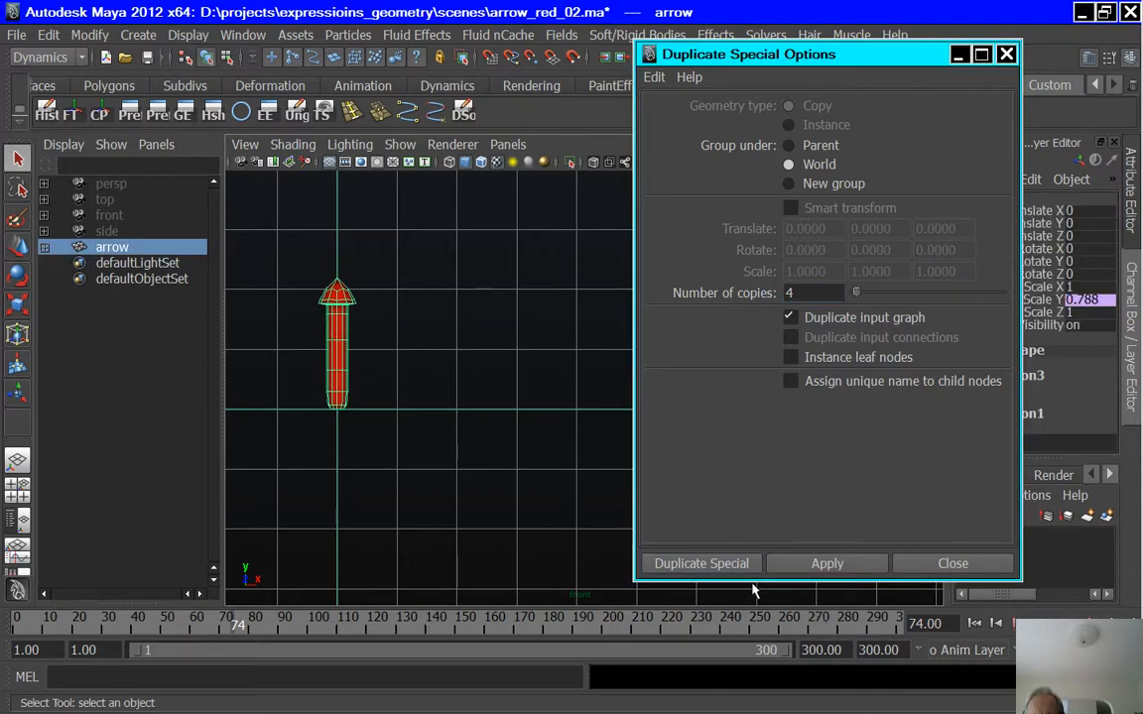
pyautogui.click(720, 567)
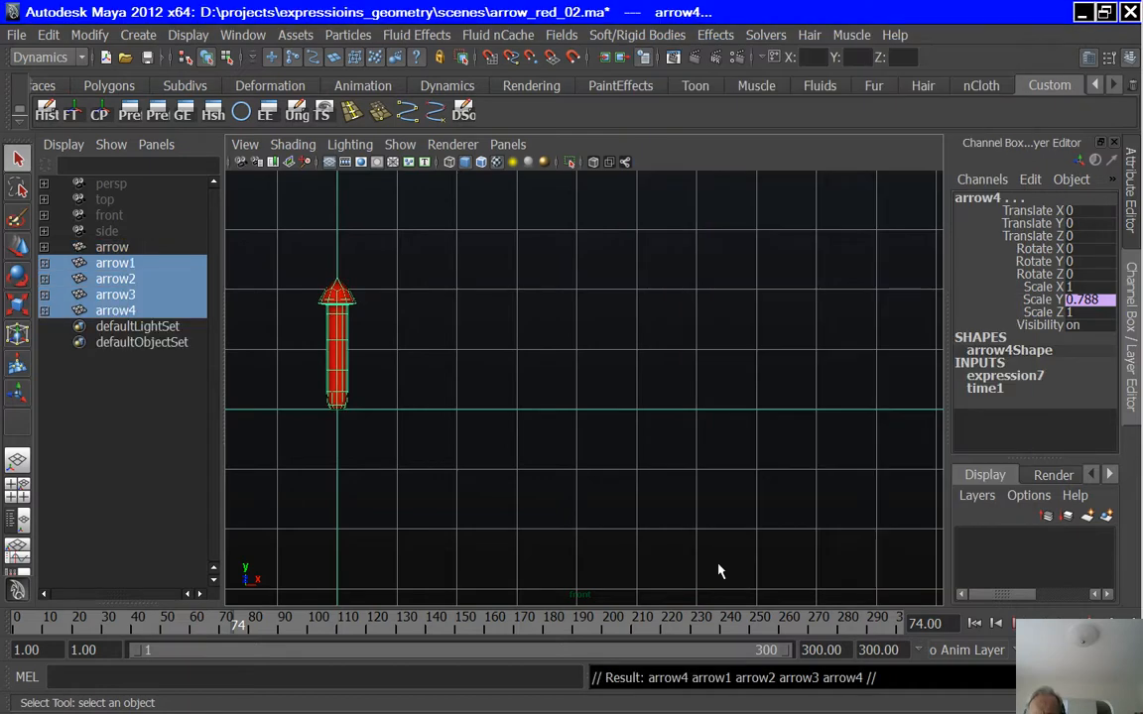
# Move arrow1 to about 0.57 and arrow2 to about 1.18 along the X axis.
pyautogui.click(116, 264)
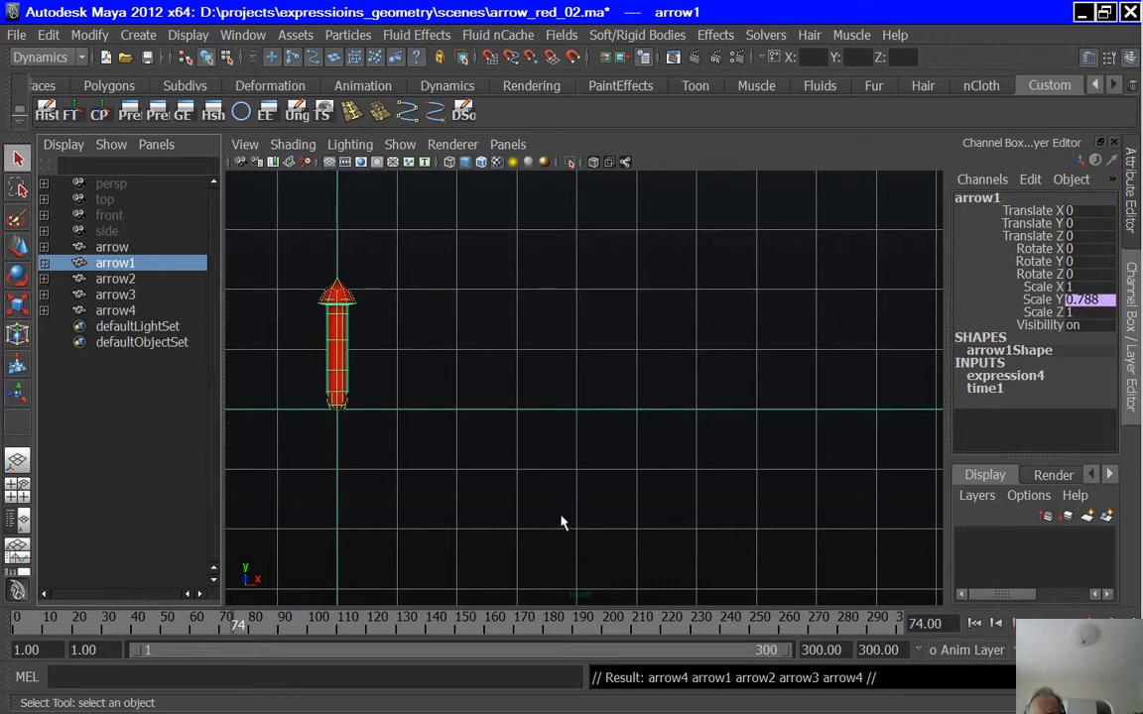
pyautogui.press('w')
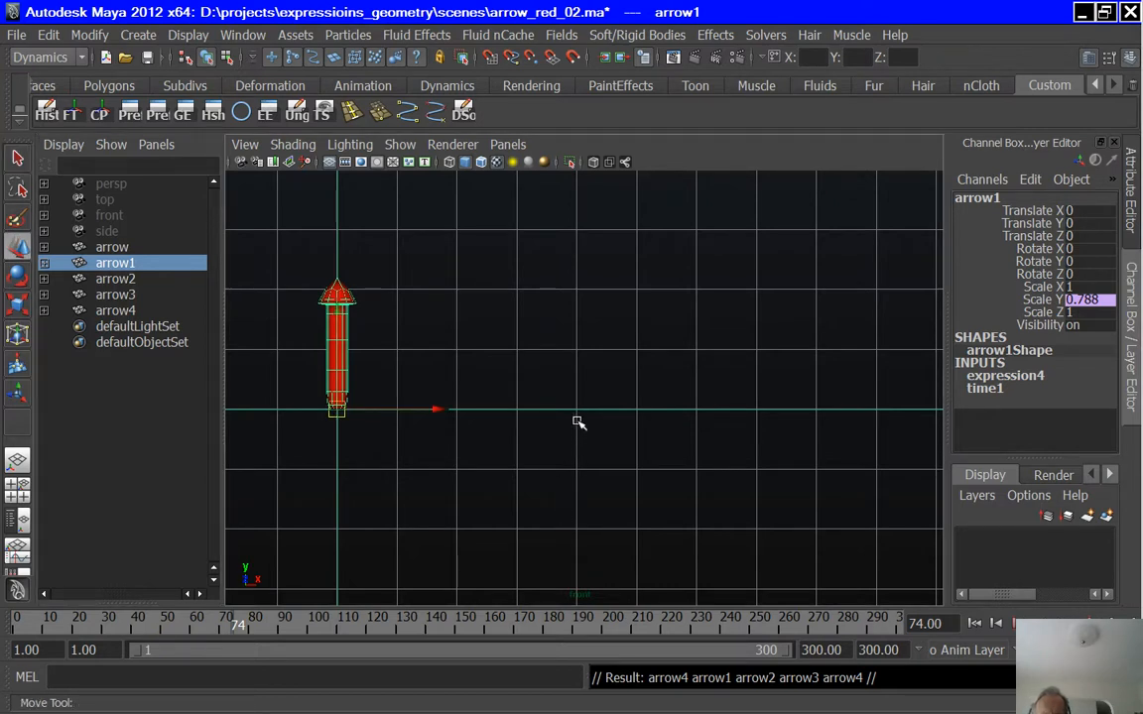
pyautogui.moveTo(432, 410); pyautogui.dragTo(468, 419)
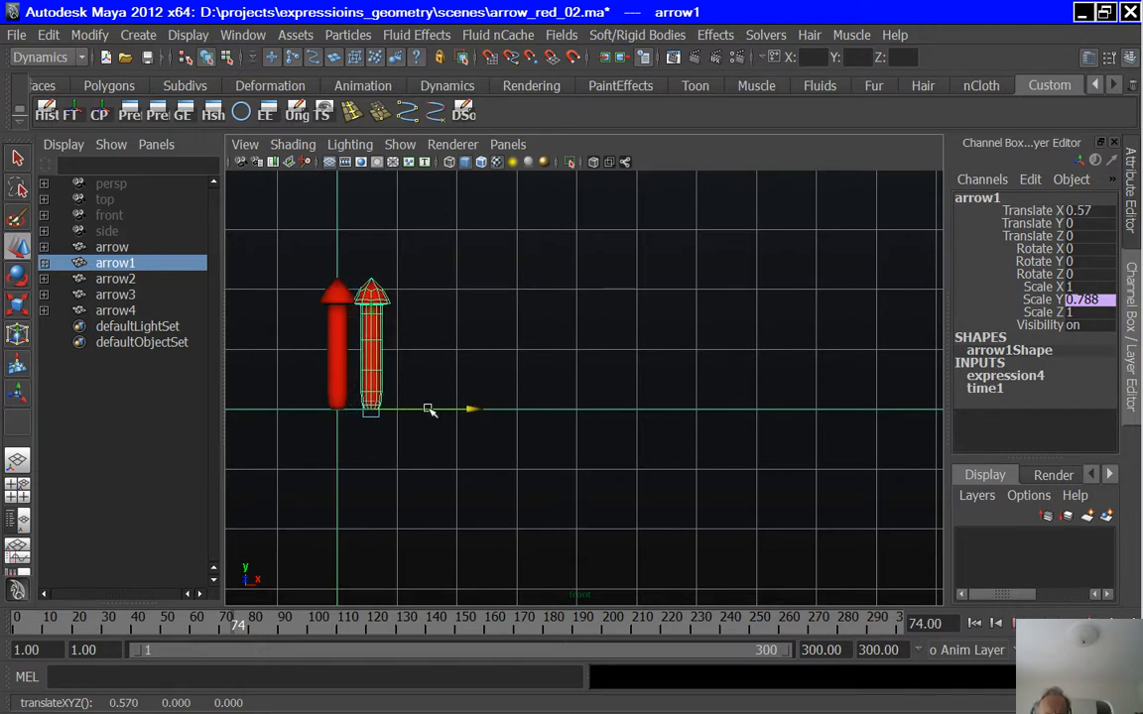
pyautogui.click(115, 279)
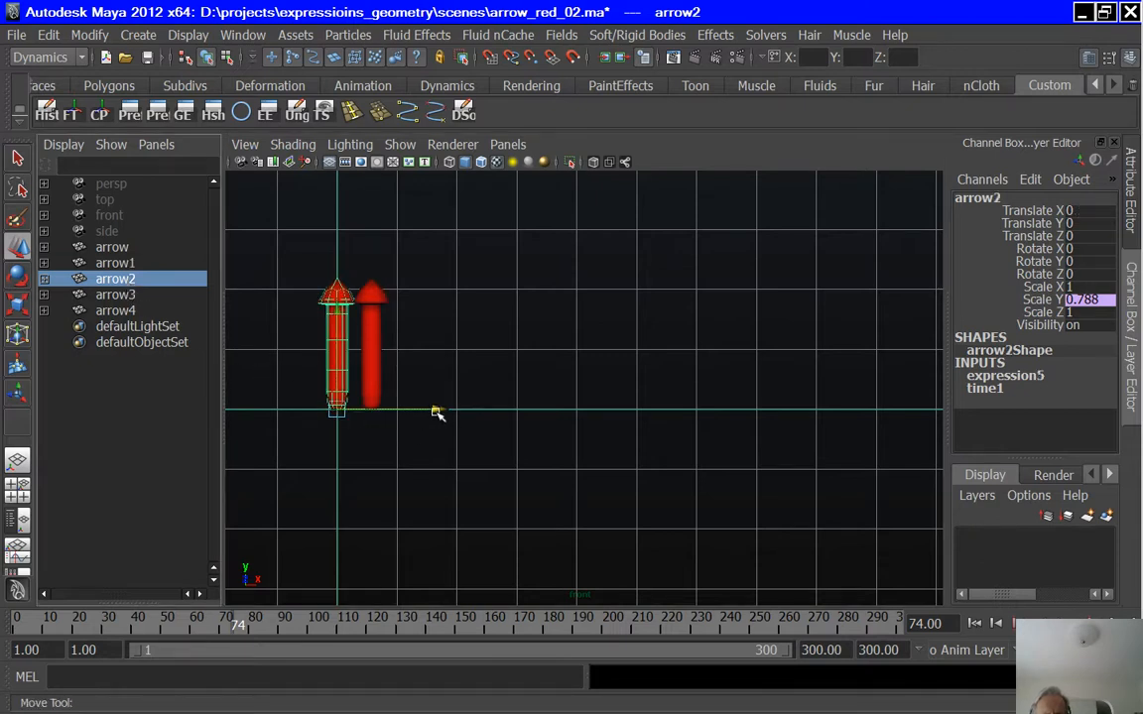
pyautogui.moveTo(436, 413); pyautogui.dragTo(507, 419)
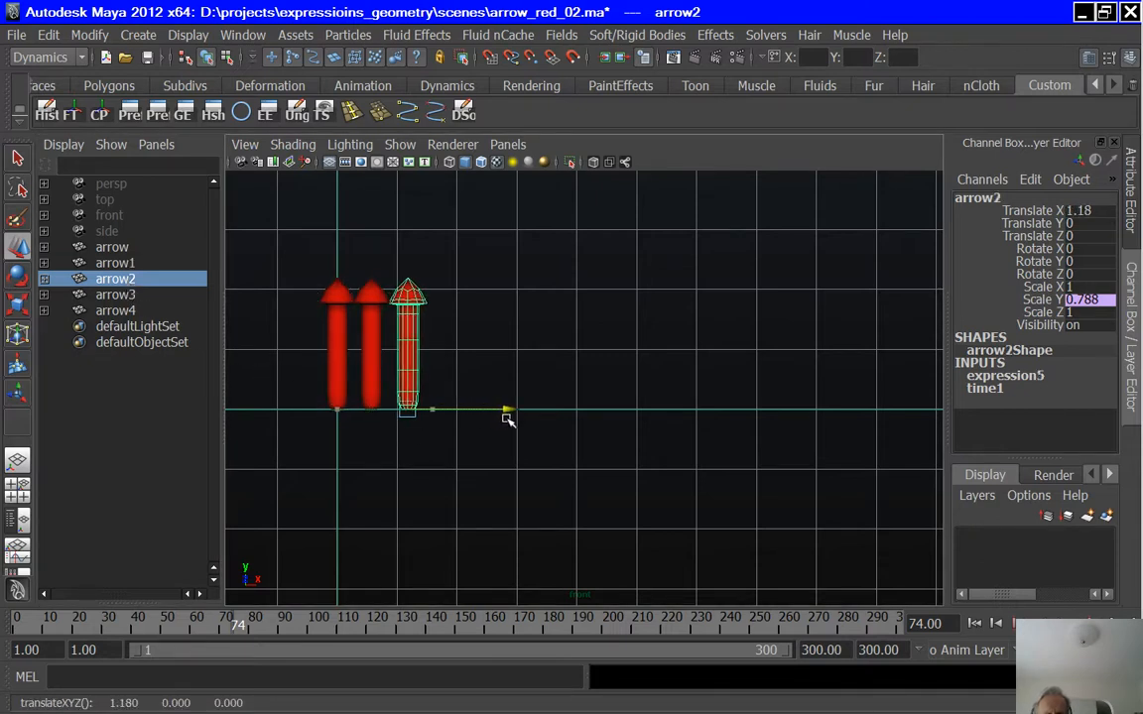
# Move arrow3 to about 1.67 and arrow4 to about 2.16 along the X axis, completing the row.
pyautogui.click(115, 294)
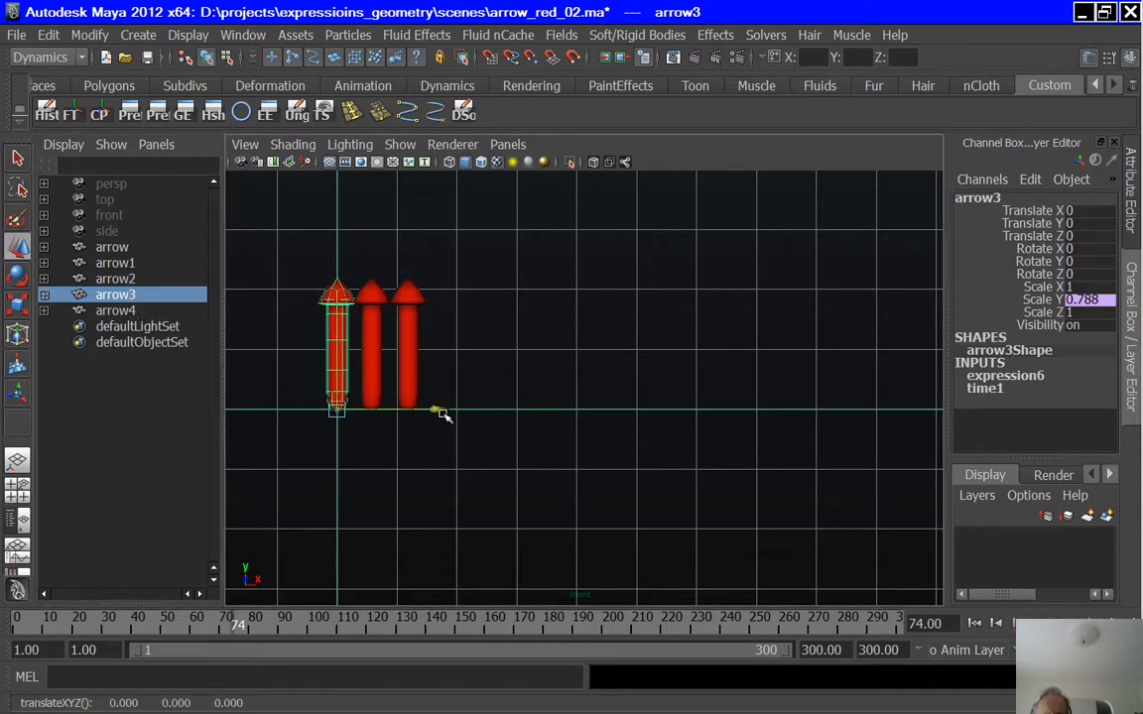
pyautogui.moveTo(441, 411); pyautogui.dragTo(524, 432)
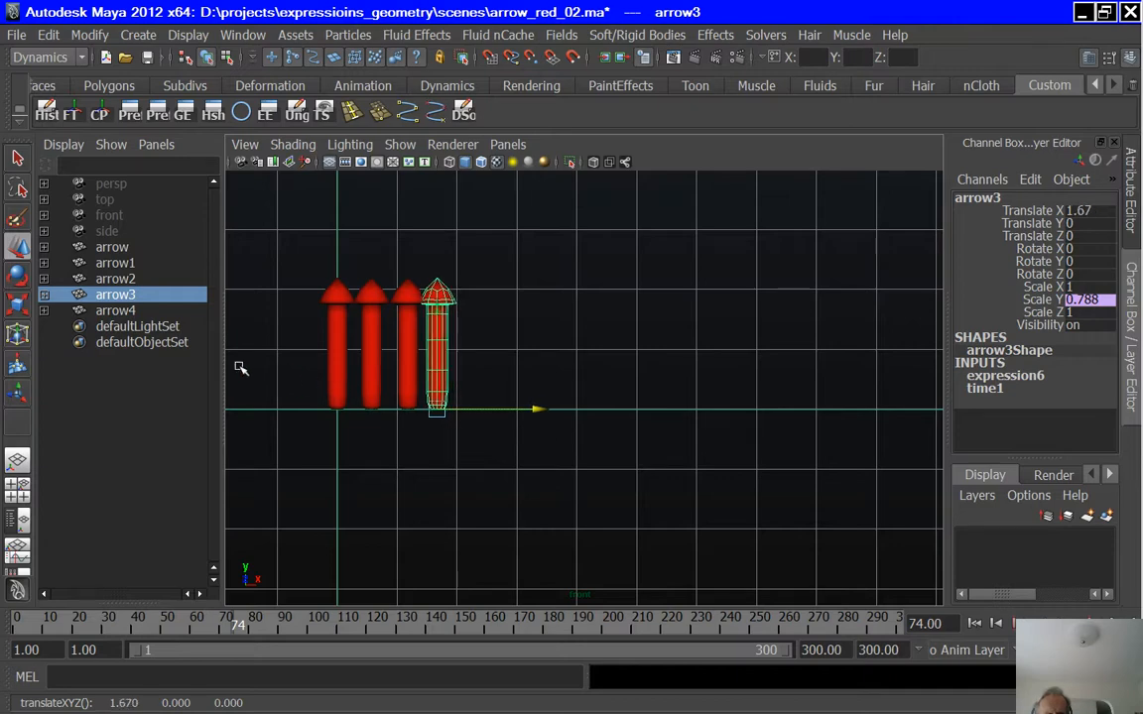
pyautogui.click(121, 311)
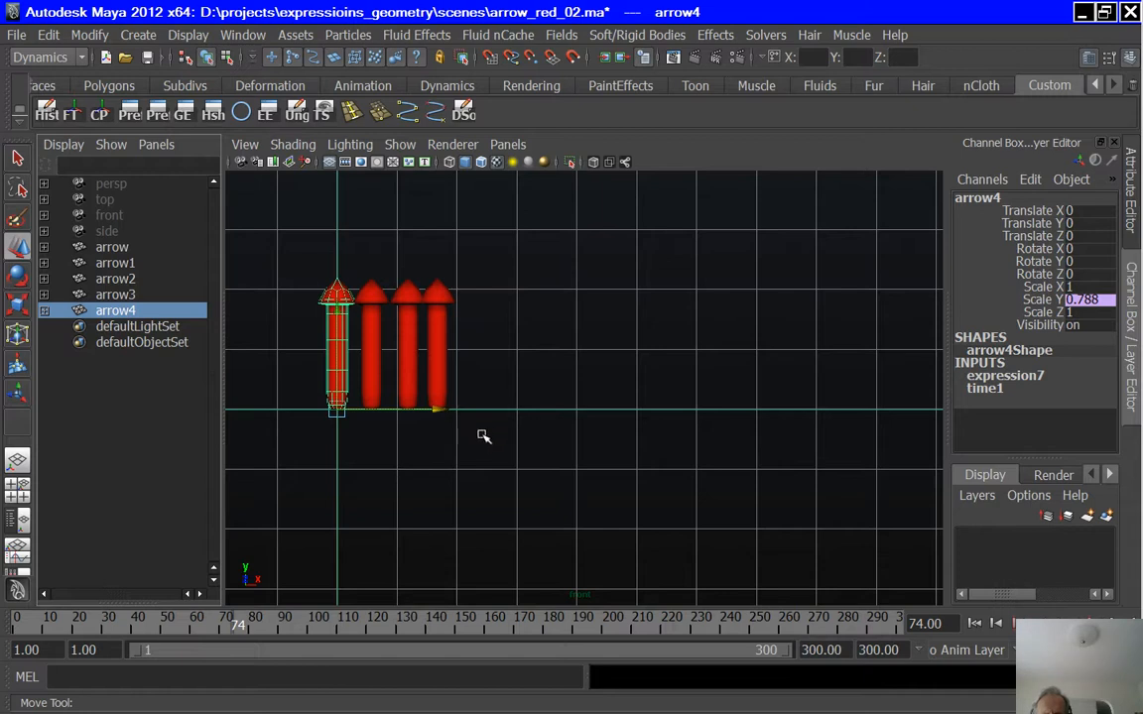
pyautogui.moveTo(433, 408); pyautogui.dragTo(562, 437)
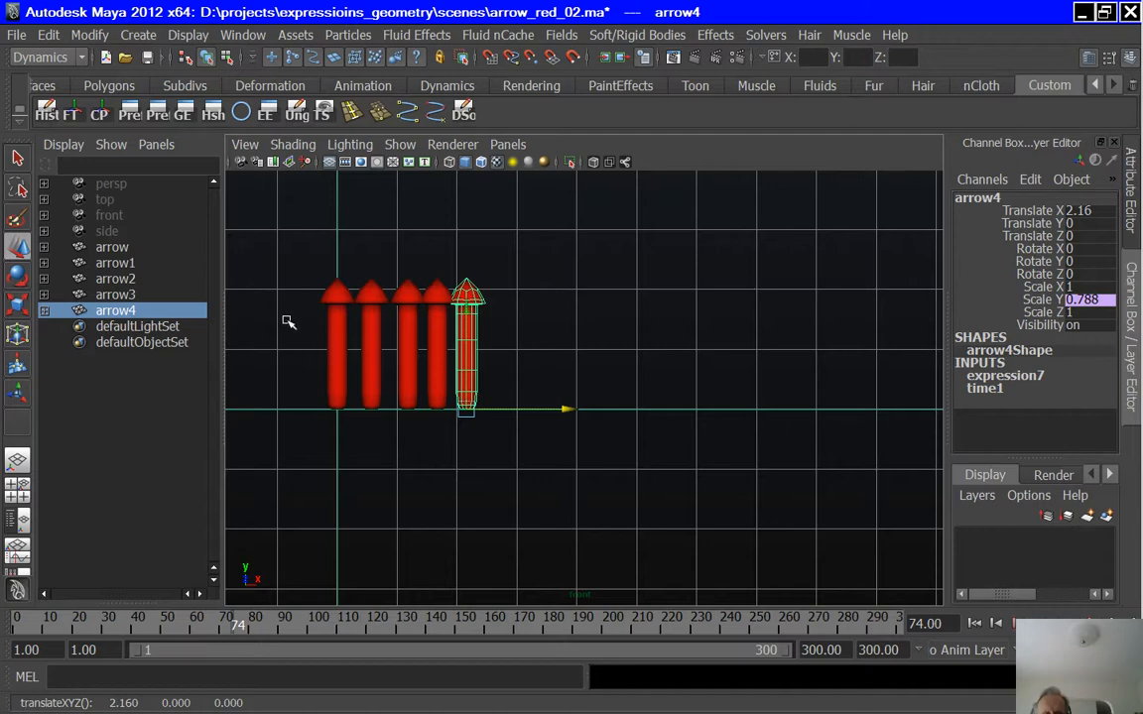
# Open the original arrow's scaleY expression in the Expression Editor to review it.
pyautogui.click(337, 354)
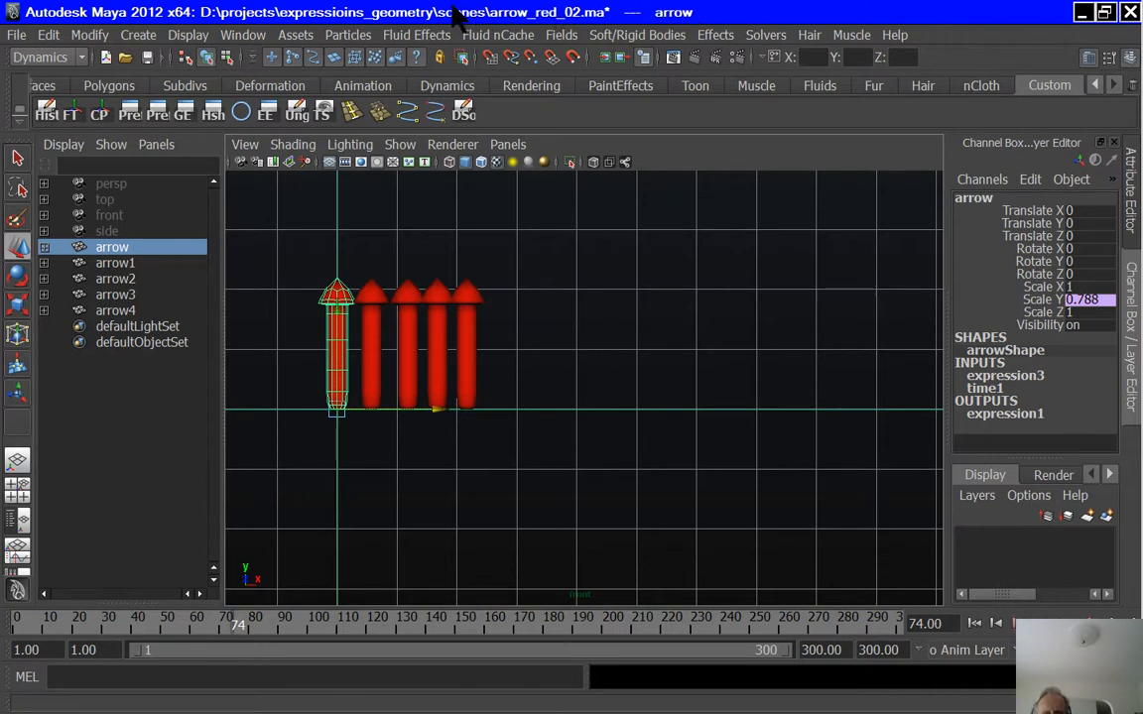
pyautogui.click(241, 37)
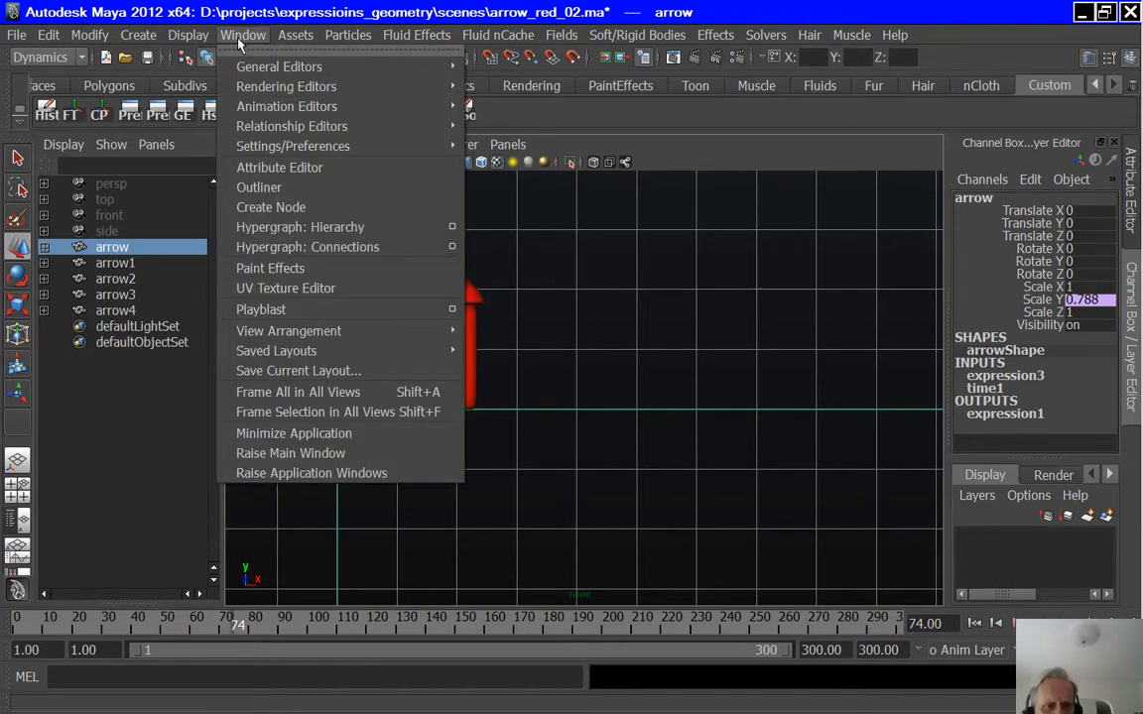
pyautogui.click(250, 35)
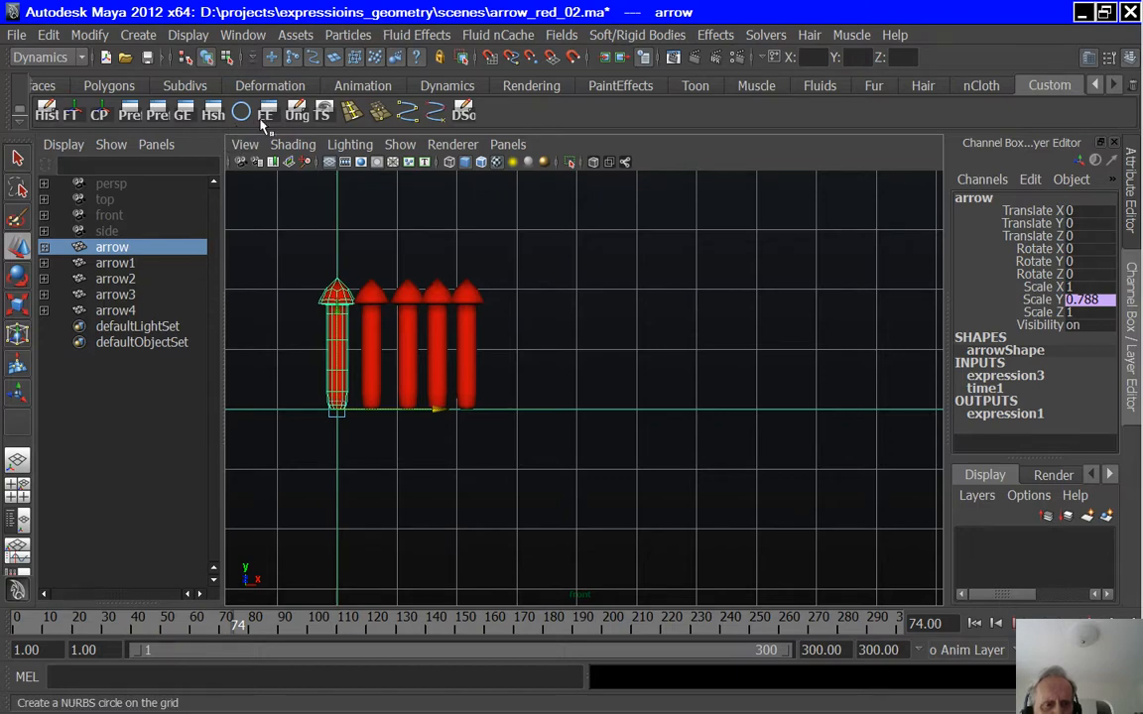
pyautogui.click(265, 115)
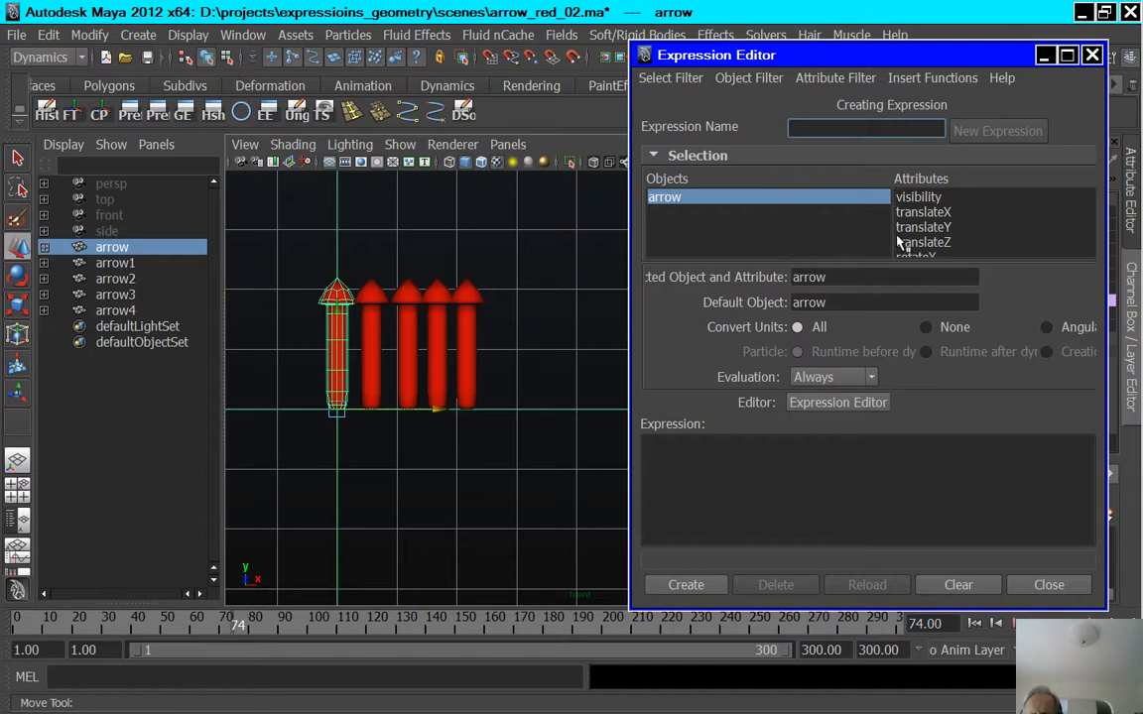
pyautogui.scroll(-2, 942, 227)
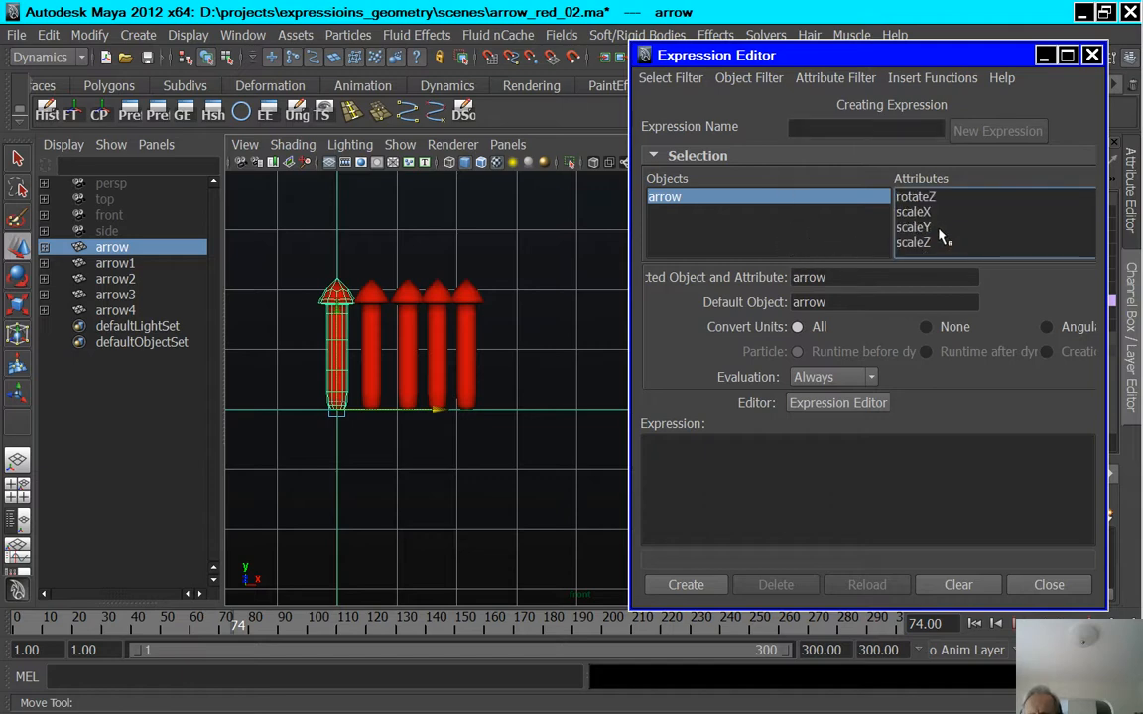
pyautogui.click(925, 229)
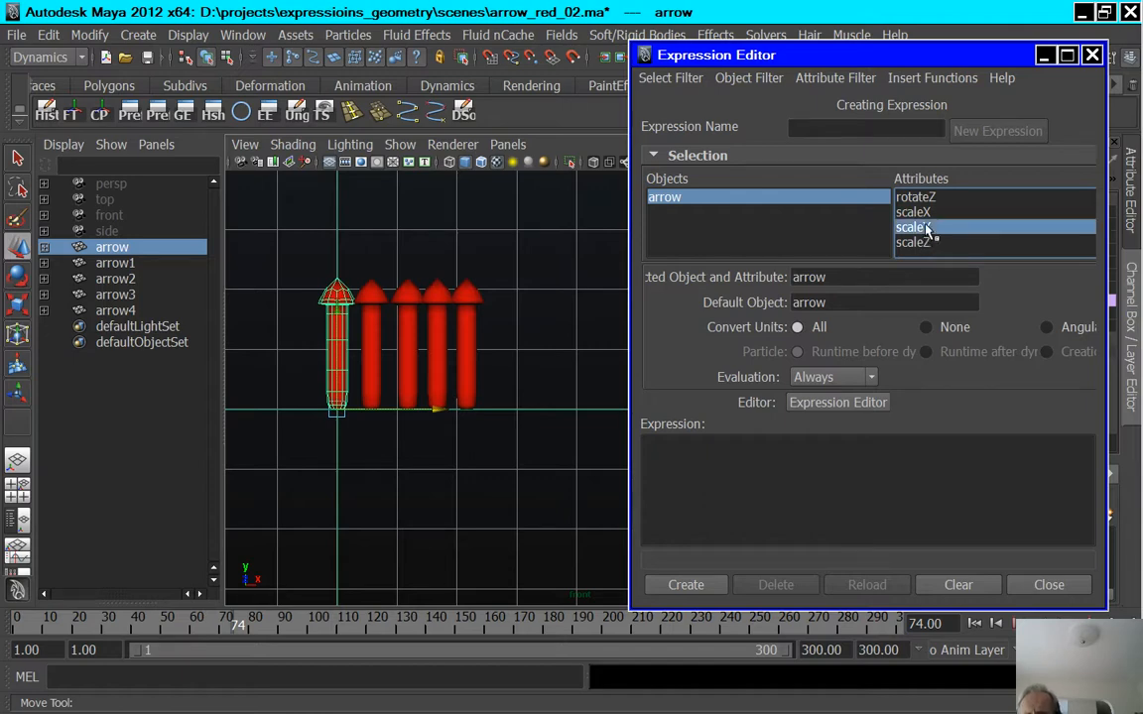
pyautogui.click(804, 521)
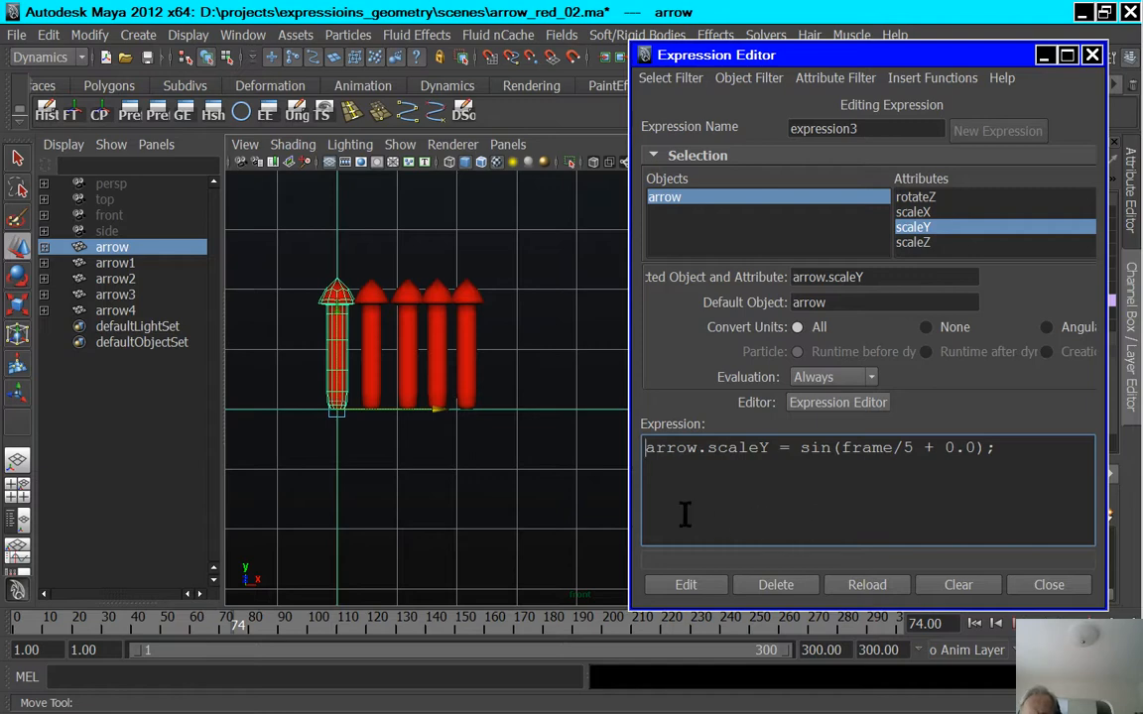
# Change the phase offset in arrow1's scaleY expression to 0.4, giving sin(frame/5 + 0.4), and apply the edit.
pyautogui.click(365, 356)
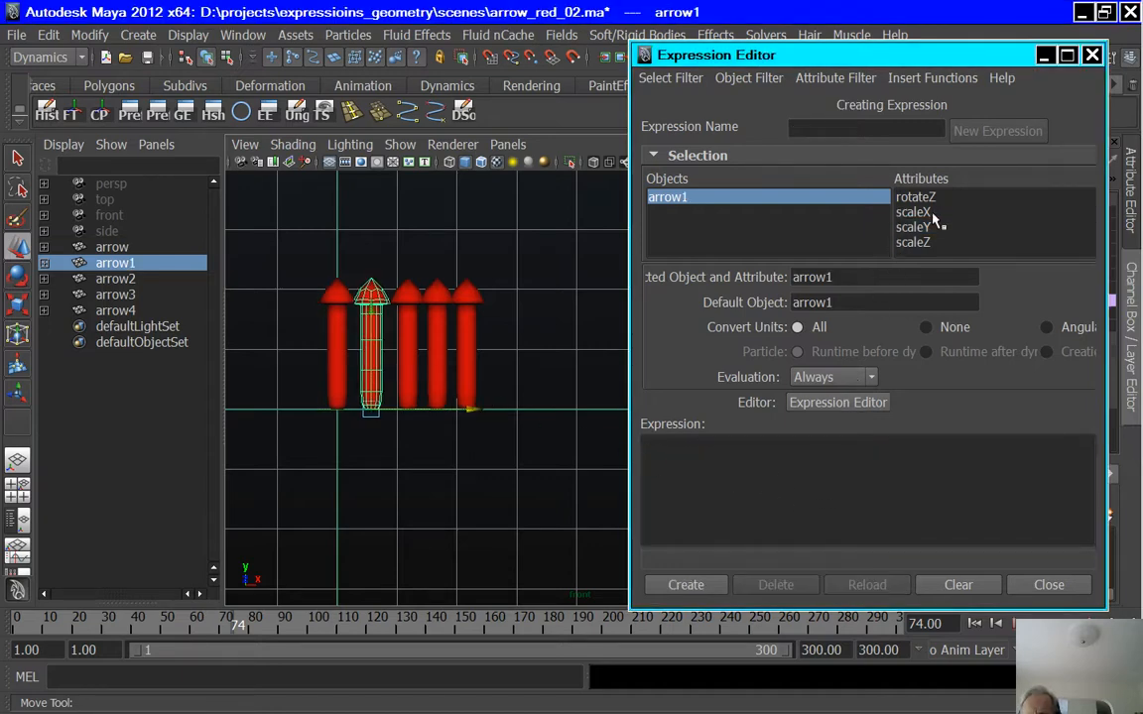
pyautogui.scroll(3, 887, 223)
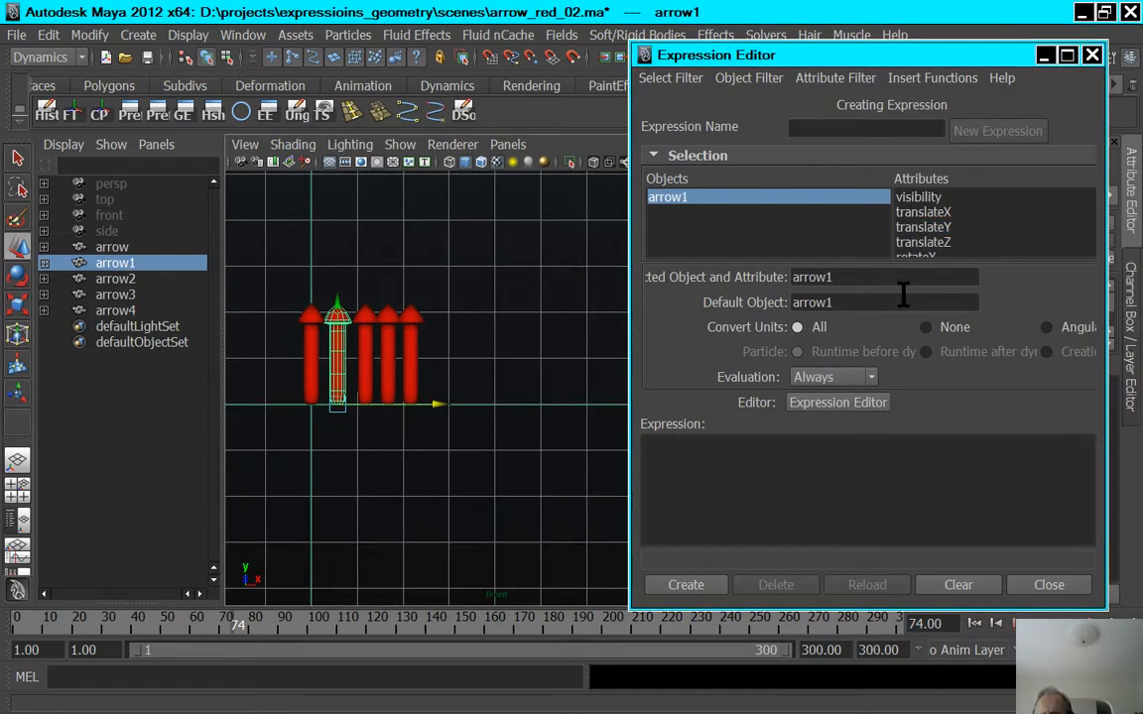
pyautogui.click(947, 212)
pyautogui.scroll(-3, 948, 220)
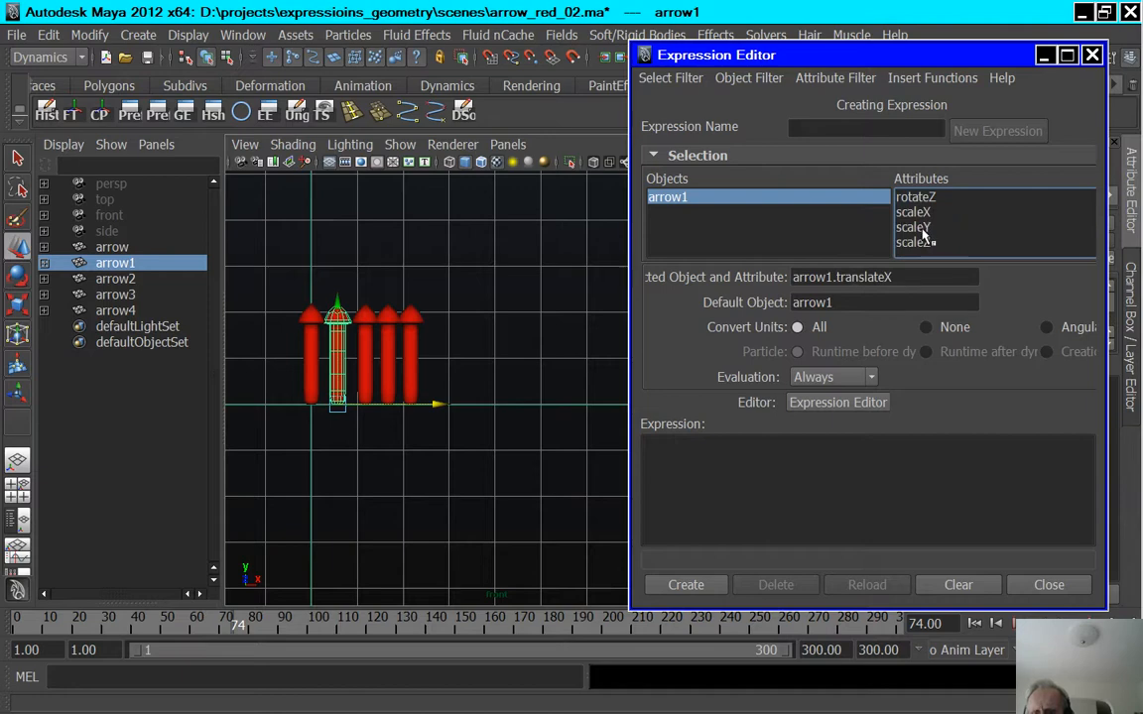
pyautogui.click(923, 229)
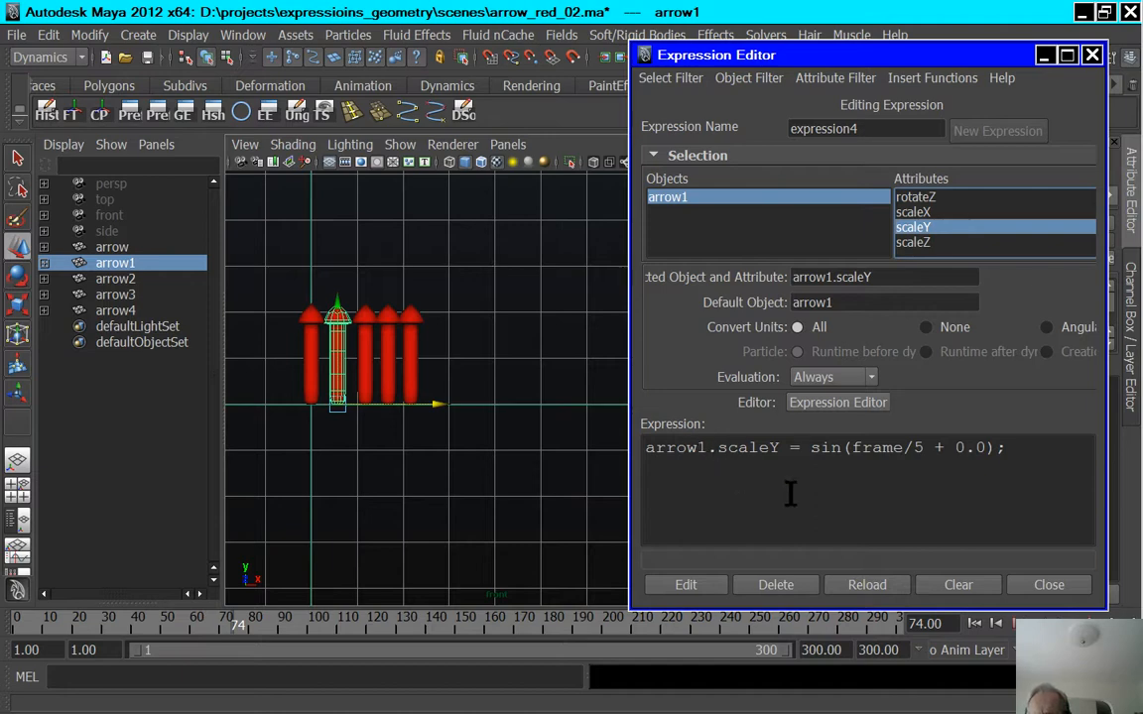
pyautogui.doubleClick(978, 447)
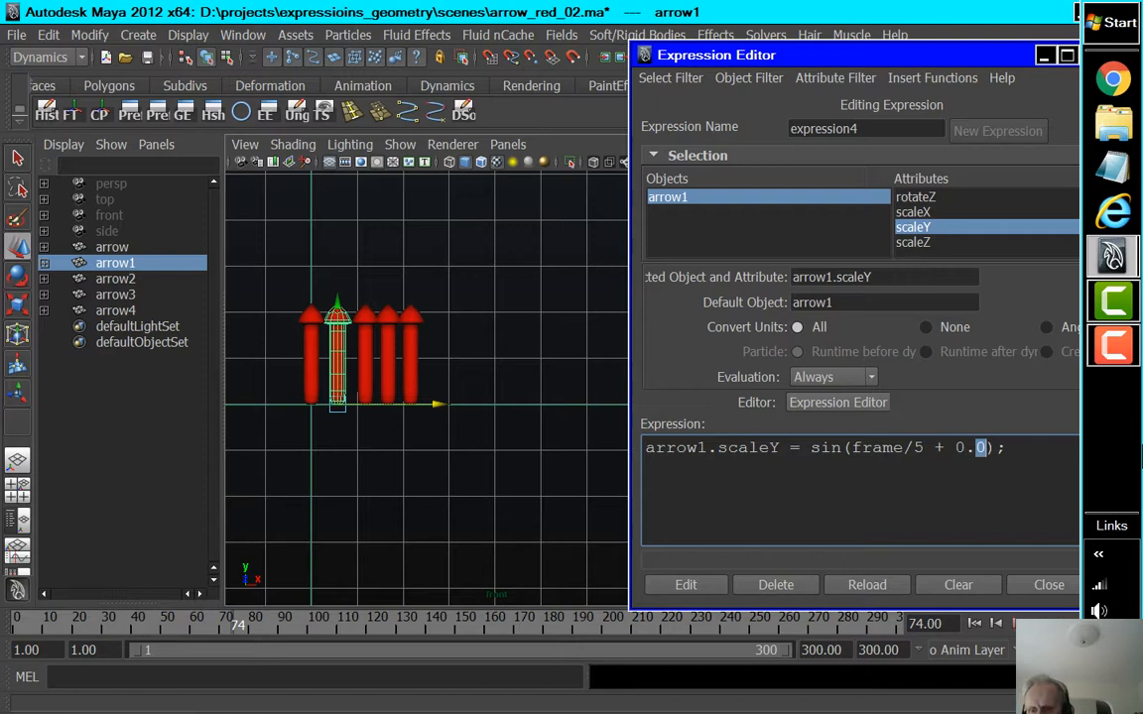
pyautogui.write('4')
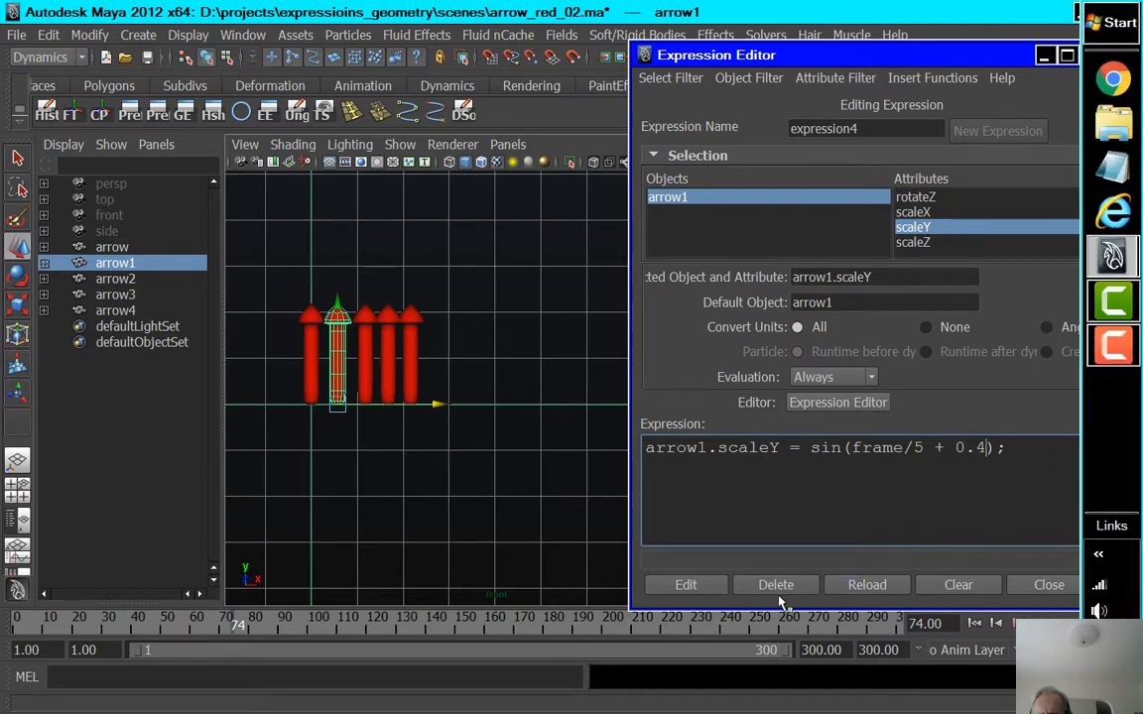
pyautogui.click(686, 585)
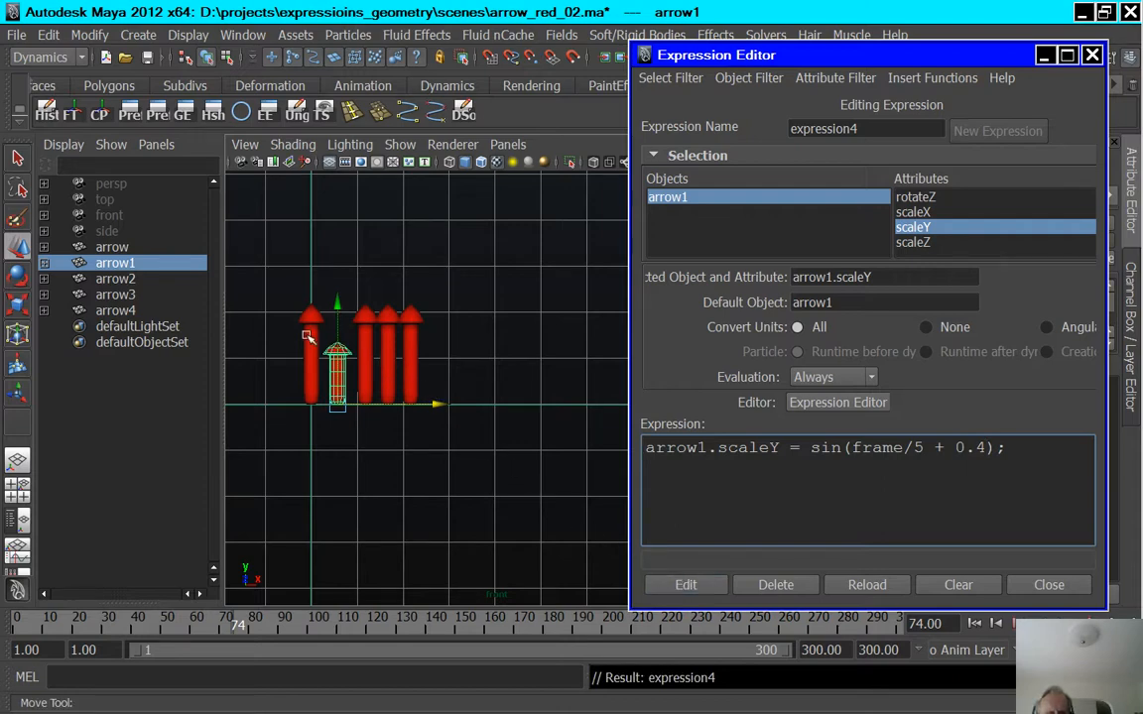
# Change arrow2's scaleY expression to sin(frame/5 + 0.8) and apply the edit.
pyautogui.click(114, 279)
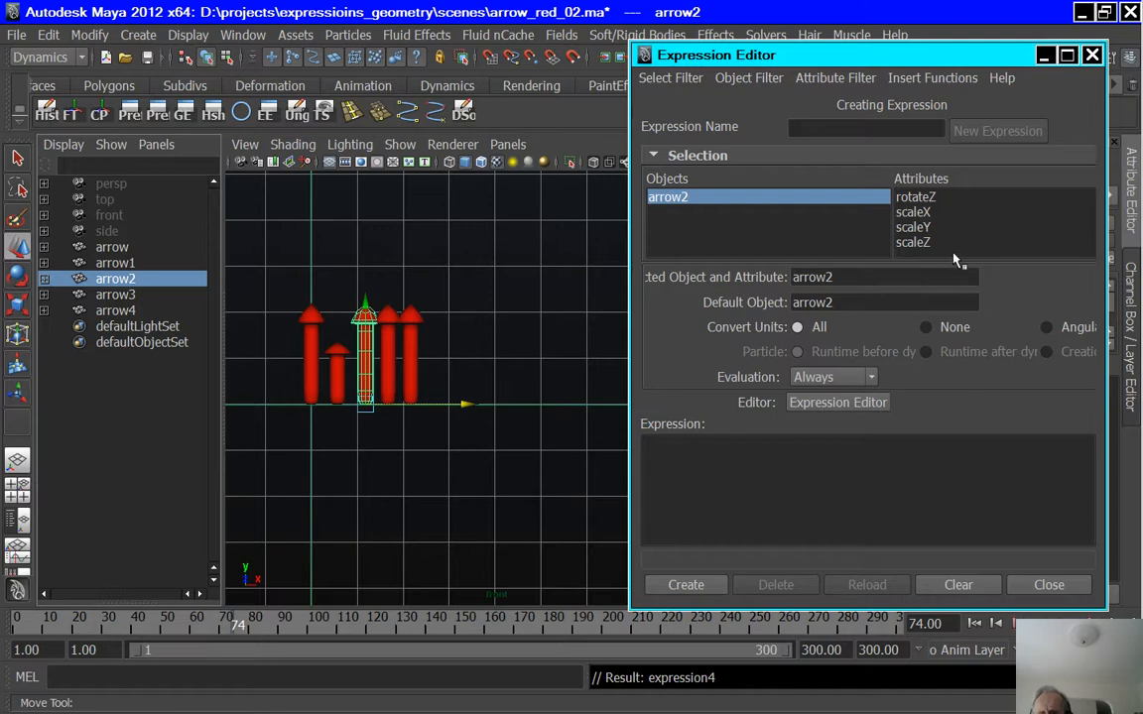
pyautogui.click(912, 228)
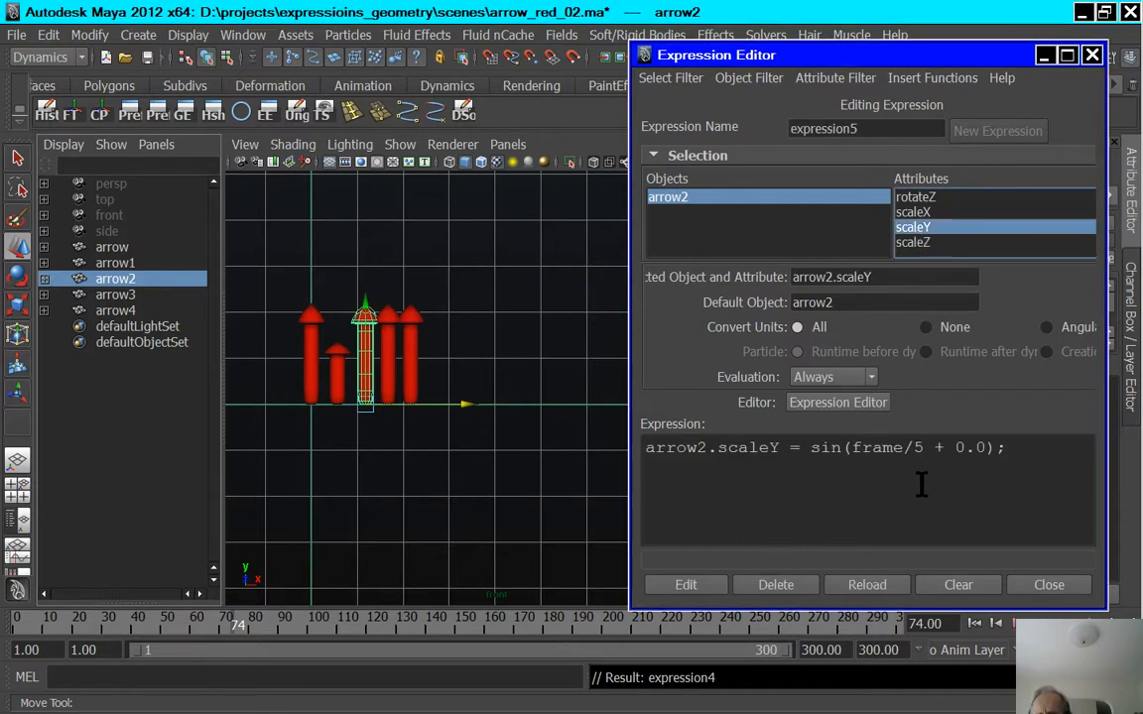
pyautogui.doubleClick(982, 448)
pyautogui.moveTo(1141, 448)
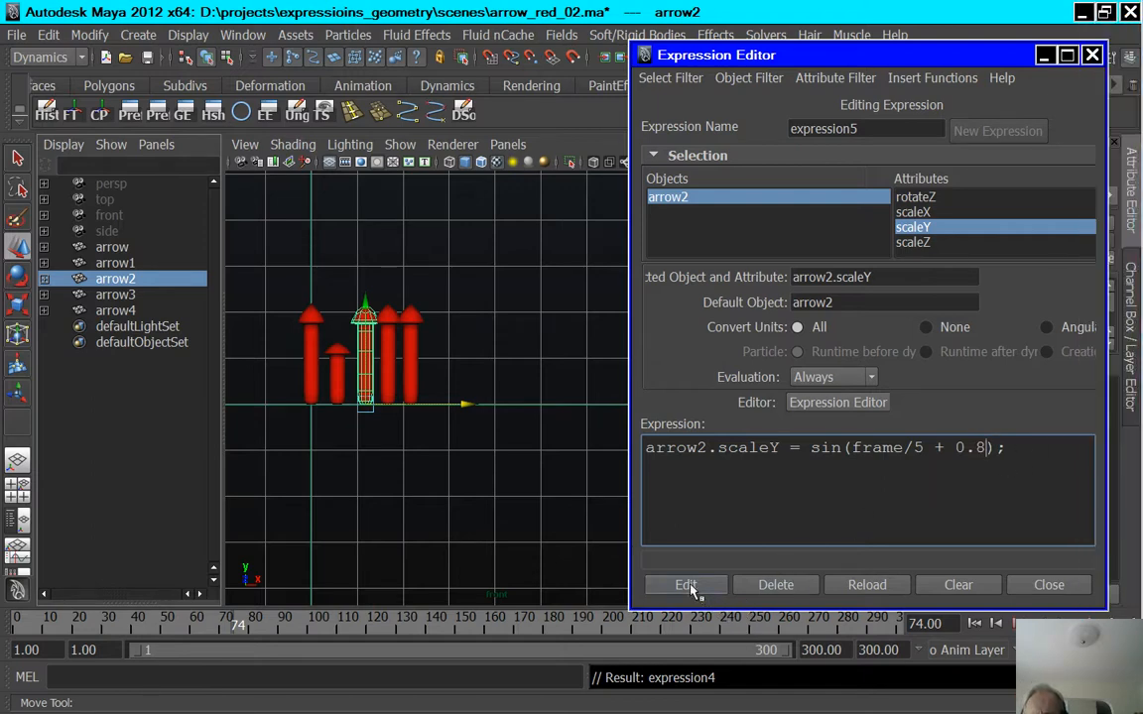
pyautogui.click(686, 585)
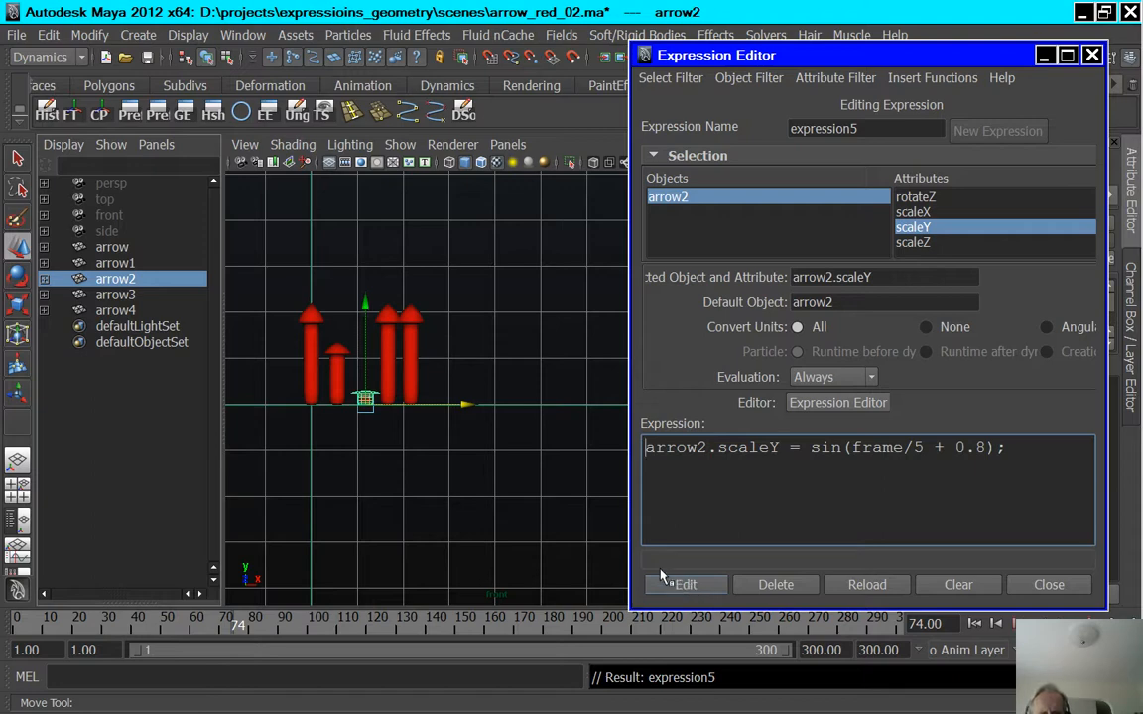
# Change arrow3's scaleY expression to sin(frame/5 + 1.2) and apply the edit.
pyautogui.click(387, 342)
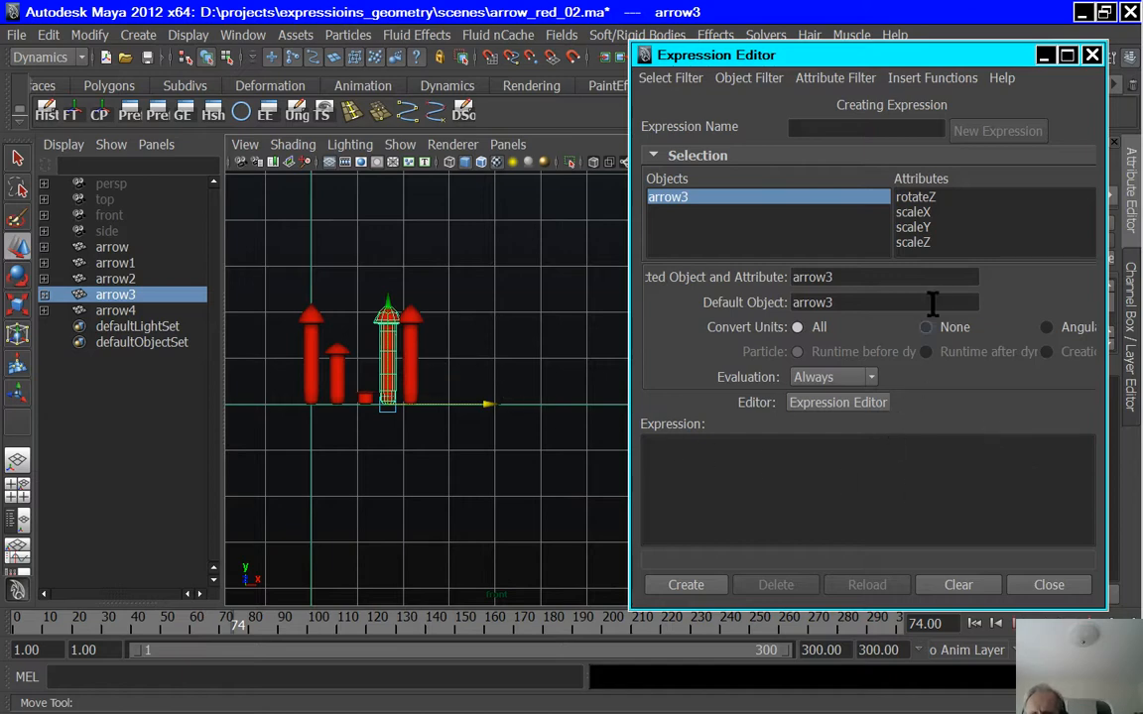
pyautogui.click(918, 227)
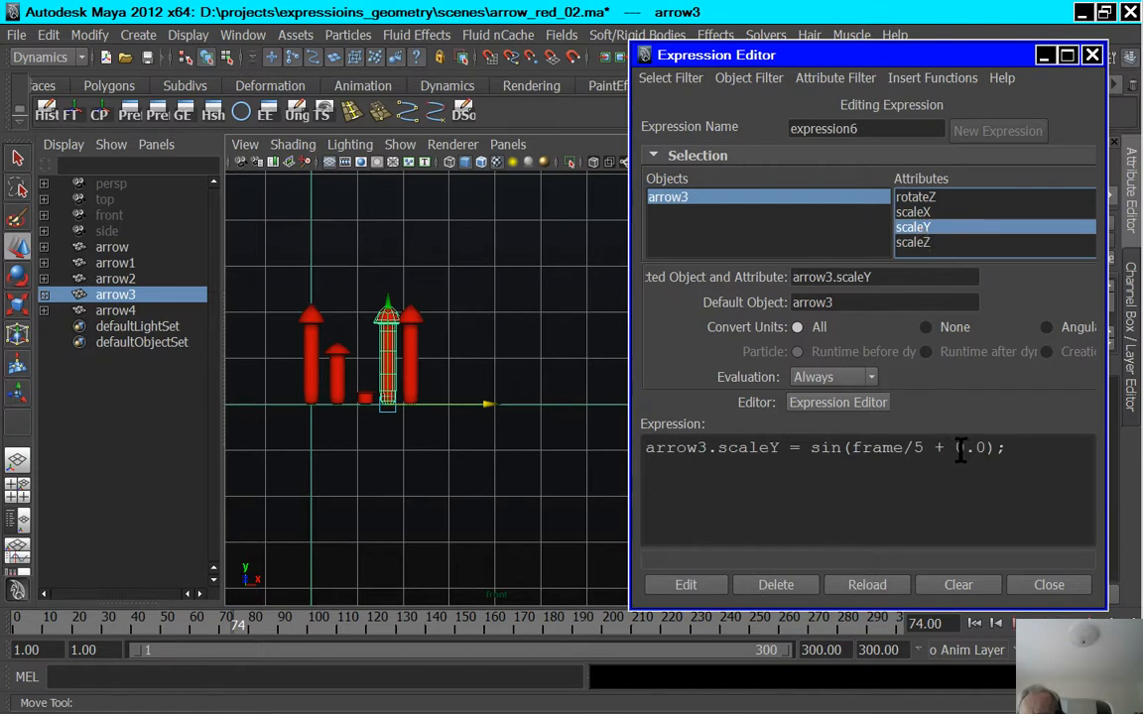
pyautogui.moveTo(957, 448); pyautogui.dragTo(988, 447)
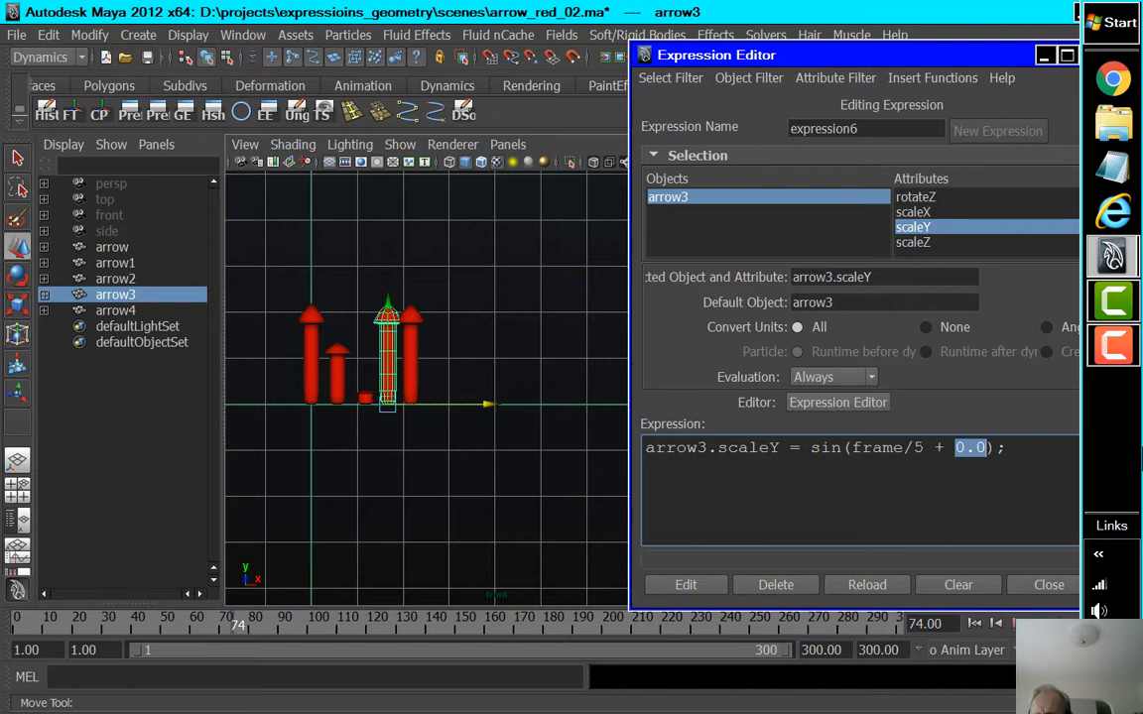
pyautogui.write('1')
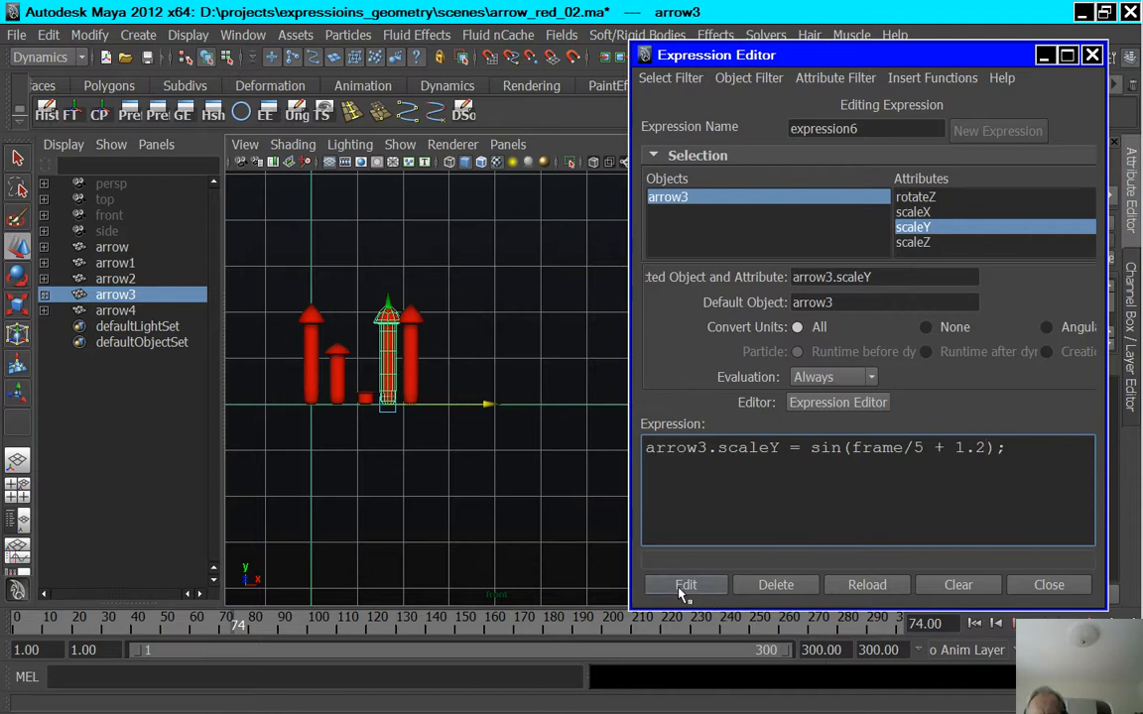
pyautogui.click(683, 585)
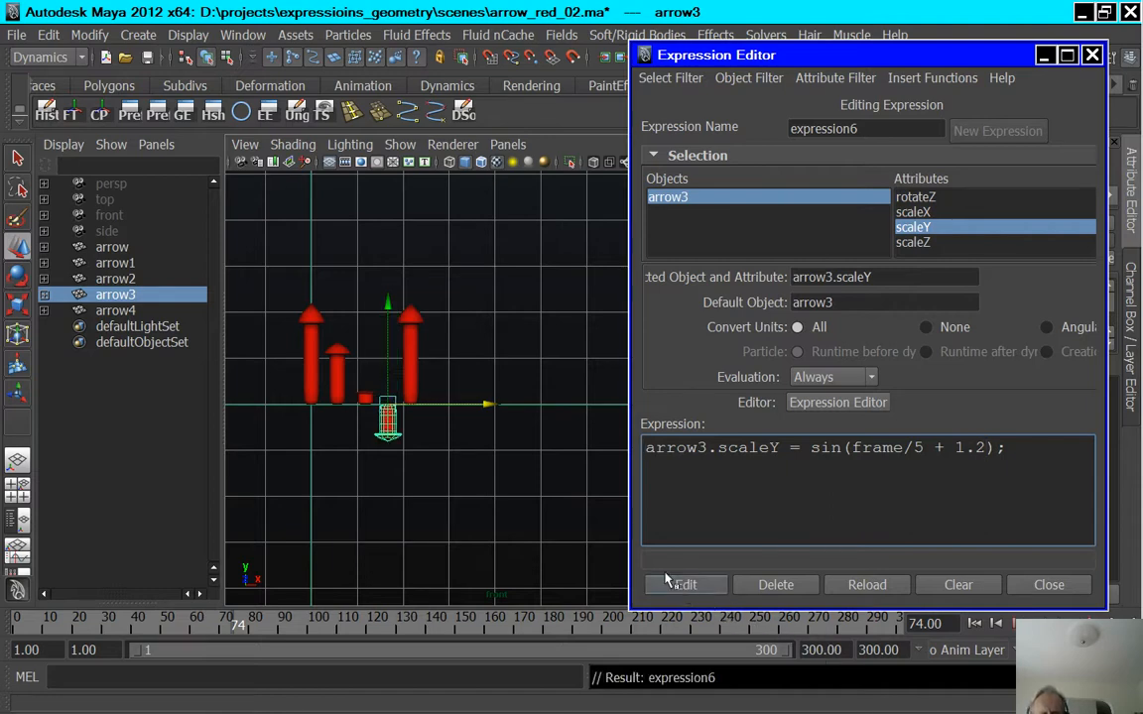
# Change arrow4's scaleY expression to sin(frame/5 + 1.6) and apply the edit.
pyautogui.click(414, 345)
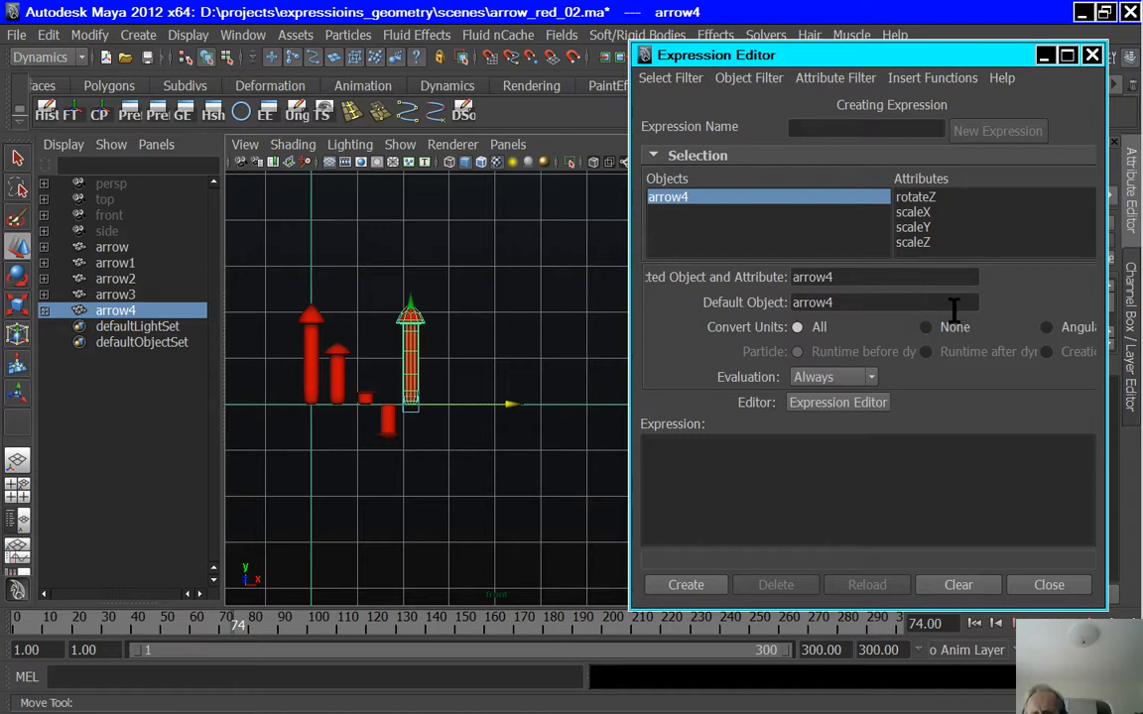
pyautogui.click(914, 228)
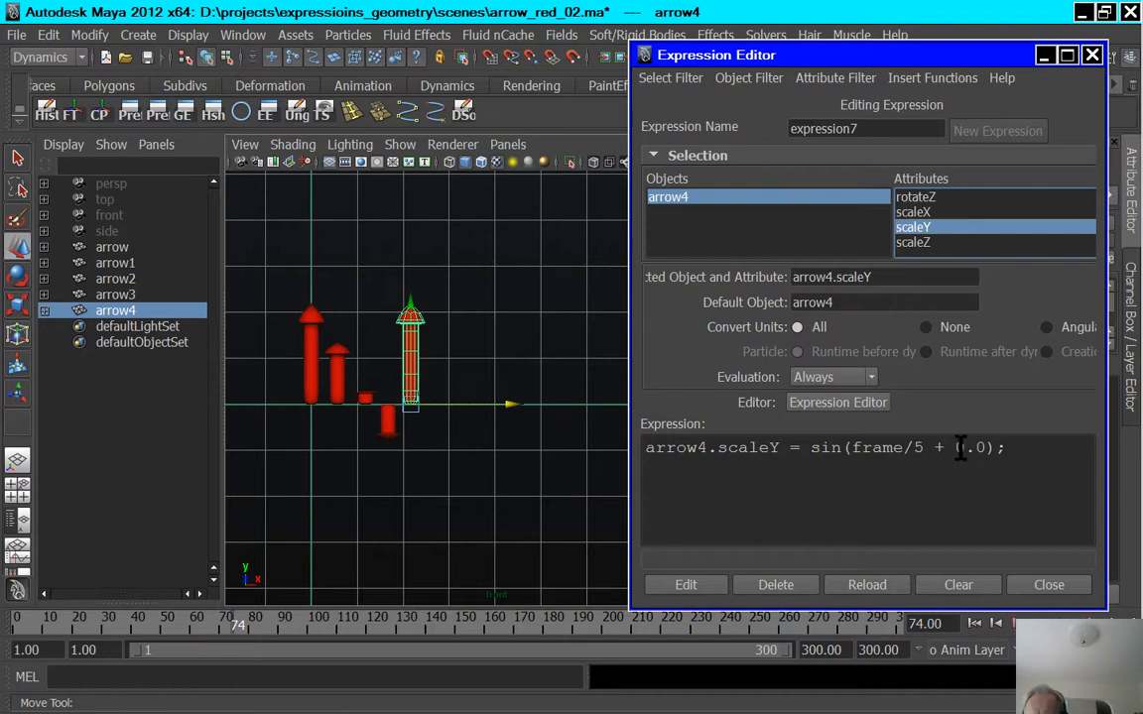
pyautogui.moveTo(956, 448); pyautogui.dragTo(982, 447)
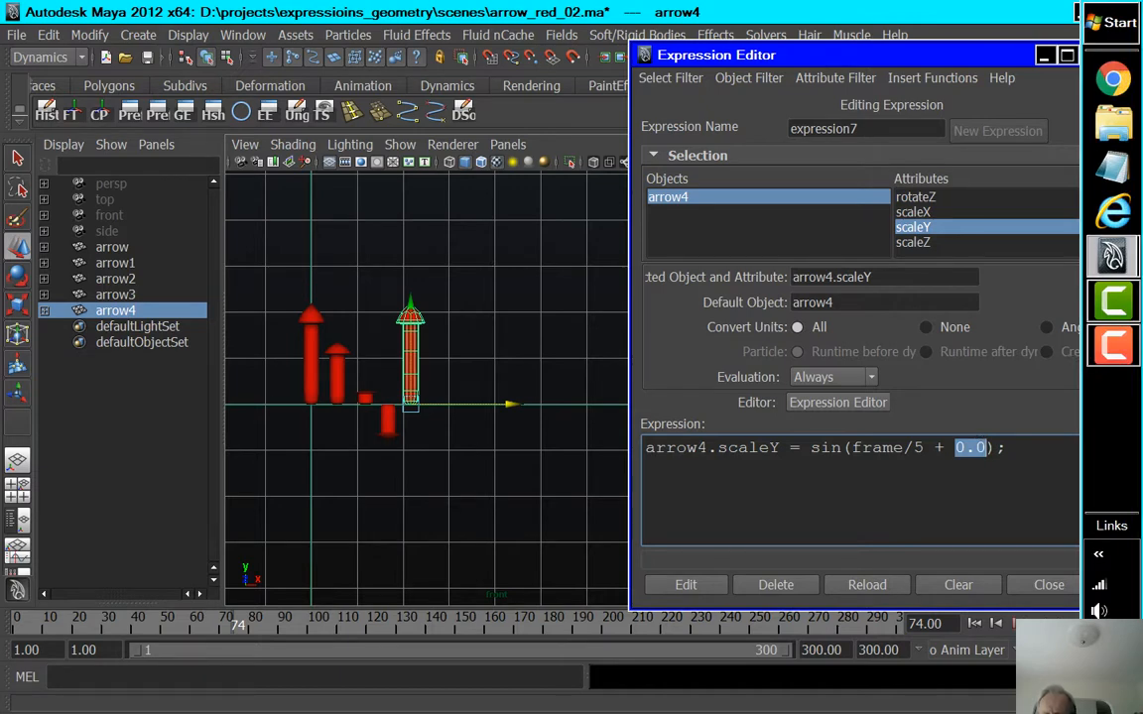
pyautogui.write('1')
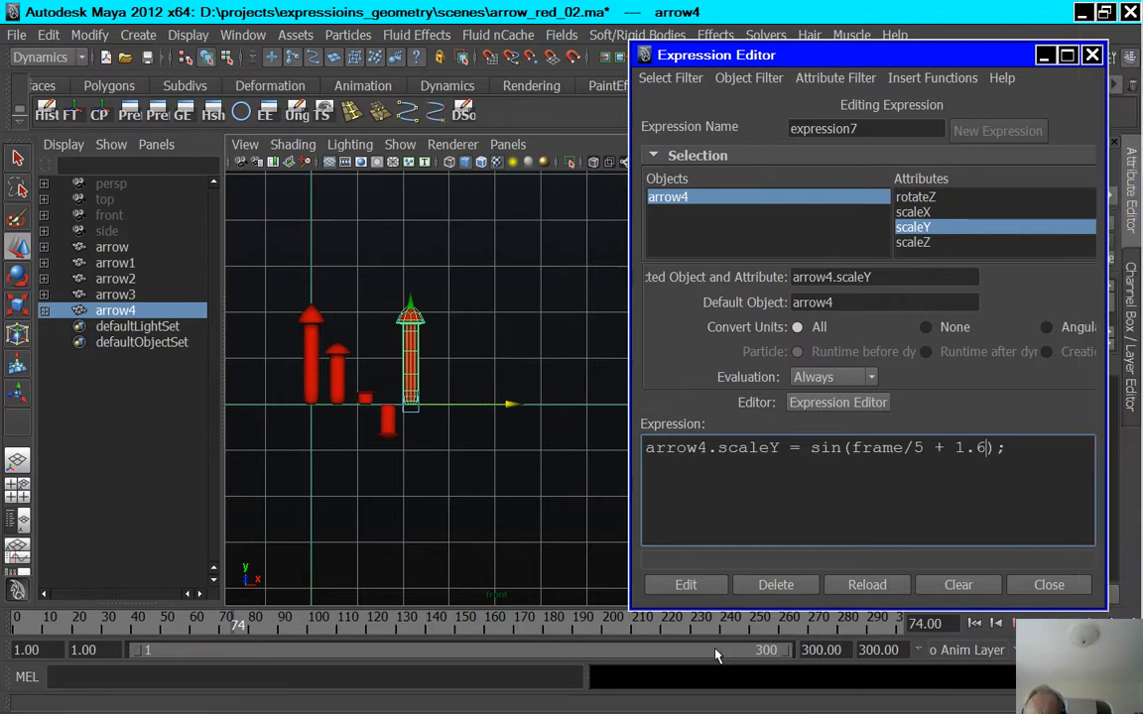
pyautogui.click(684, 585)
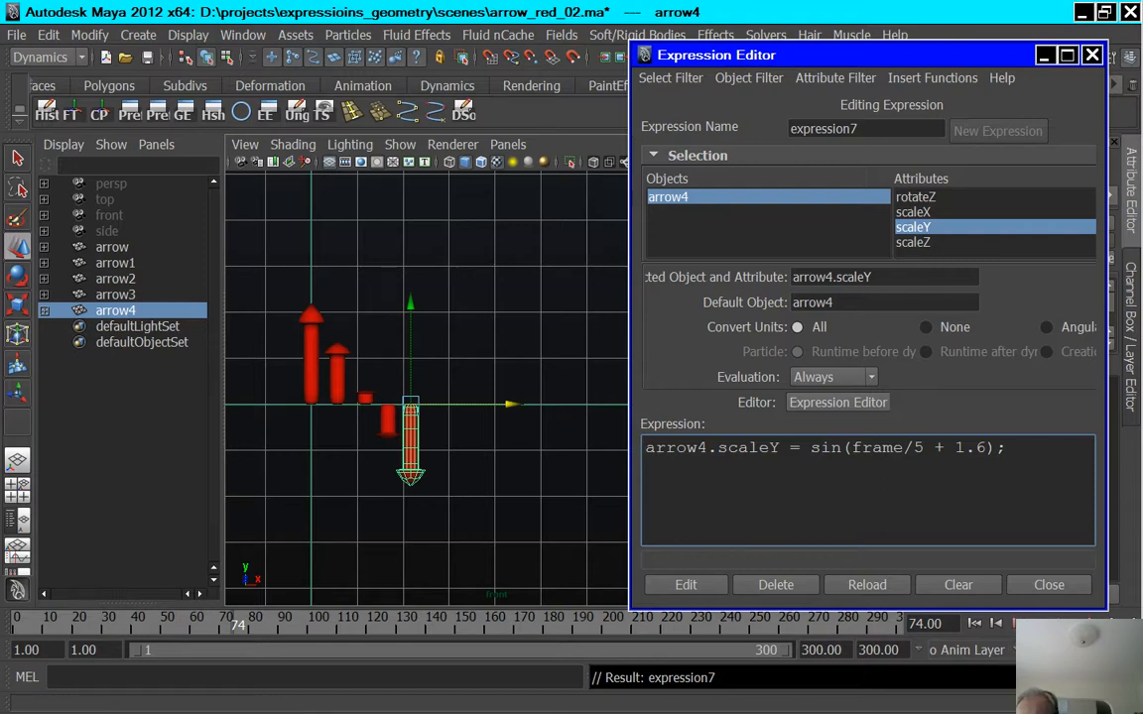
# Play the animation to preview the sine-wave motion of the arrows.
pyautogui.click(1052, 623)
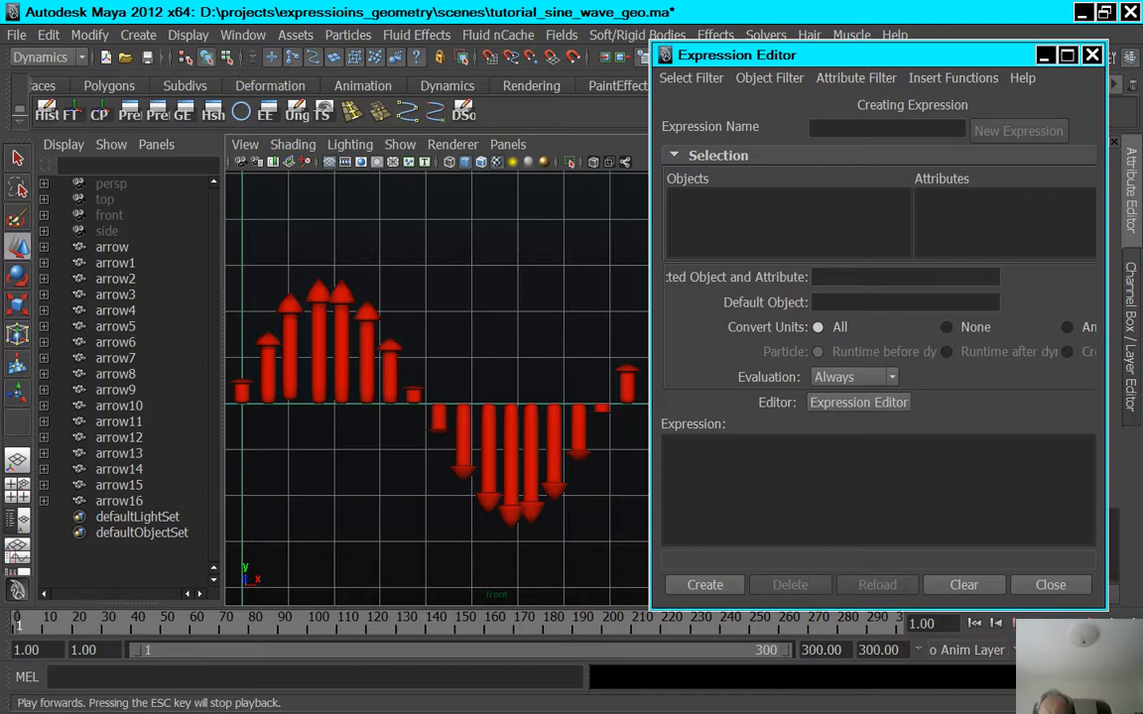
pyautogui.click(1061, 623)
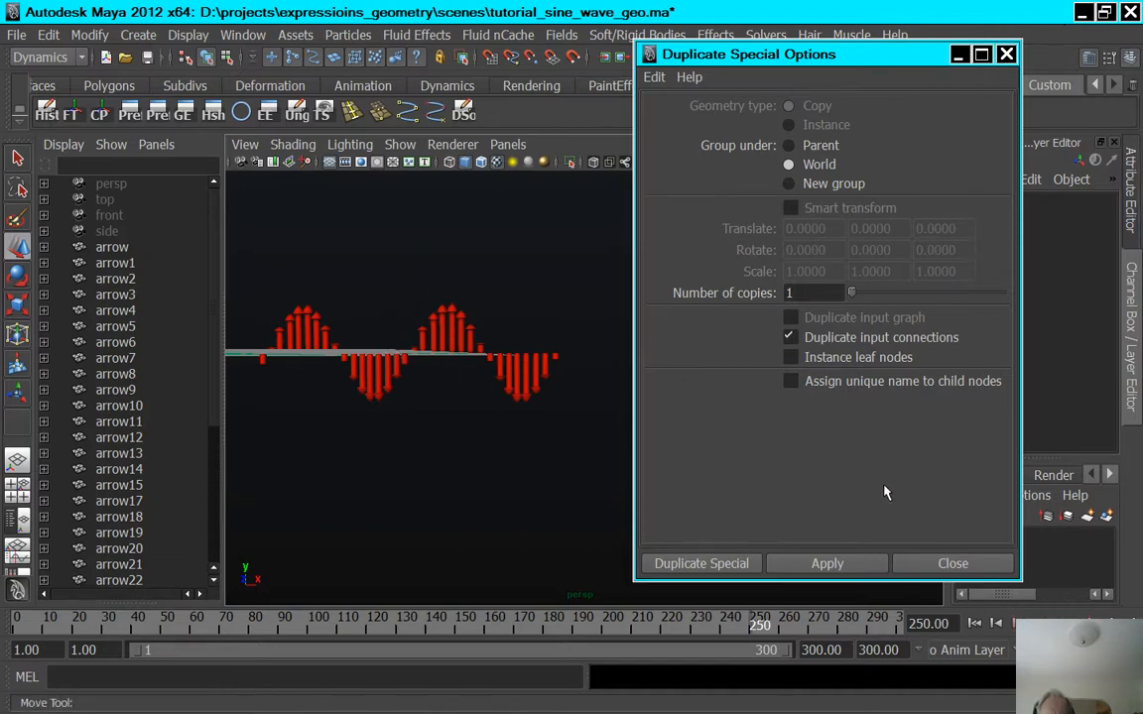
# Select all the arrows and make 1 copy with Duplicate Special, grouped under World with Duplicate input connections enabled.
pyautogui.moveTo(586, 286); pyautogui.dragTo(242, 411)
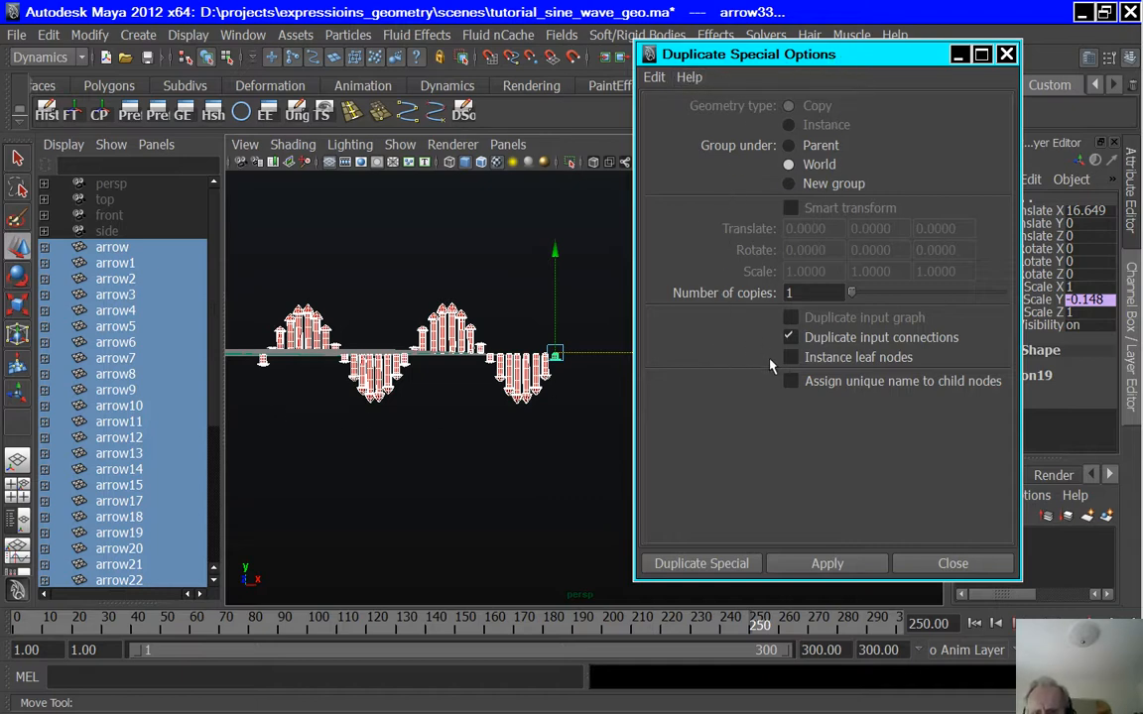
pyautogui.click(836, 342)
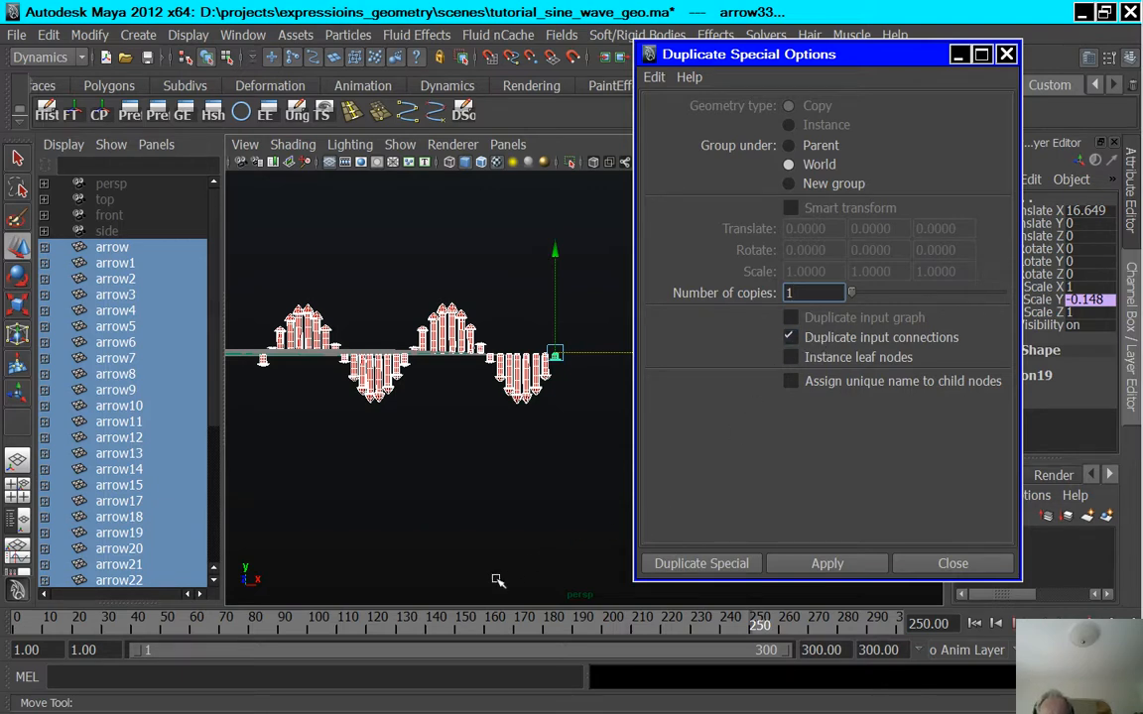
pyautogui.click(693, 564)
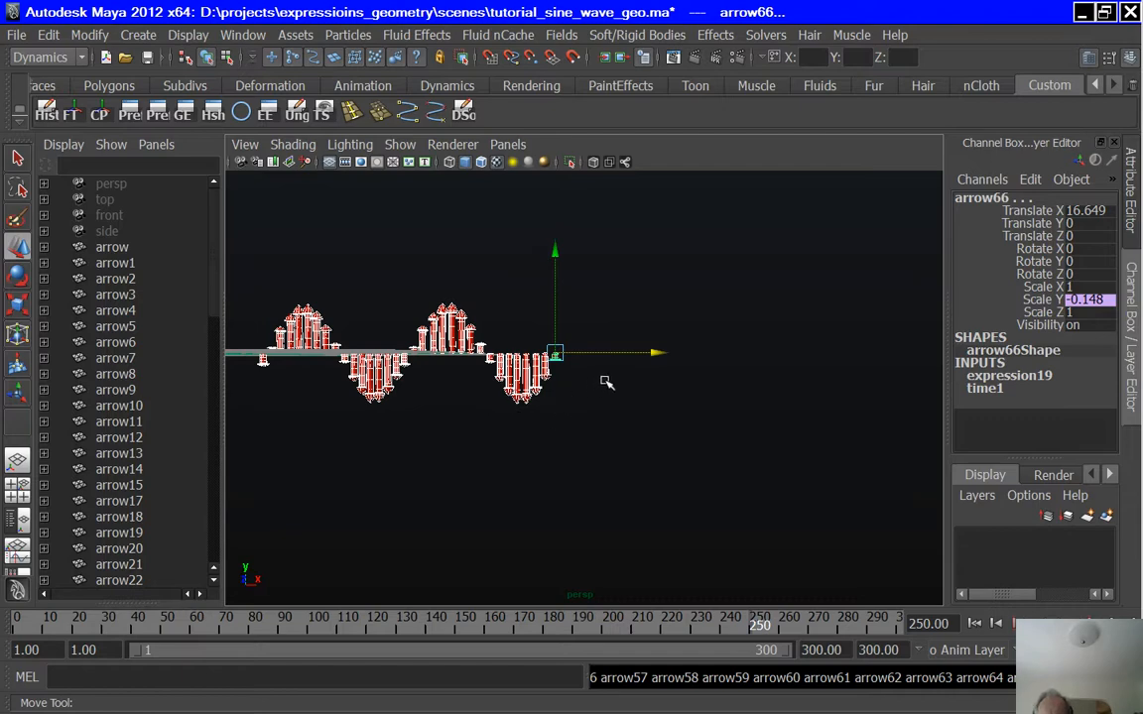
# Move the copied arrows along X to extend the wave, with the last one at about 33.47, and play the animation.
pyautogui.moveTo(655, 355); pyautogui.dragTo(998, 445)
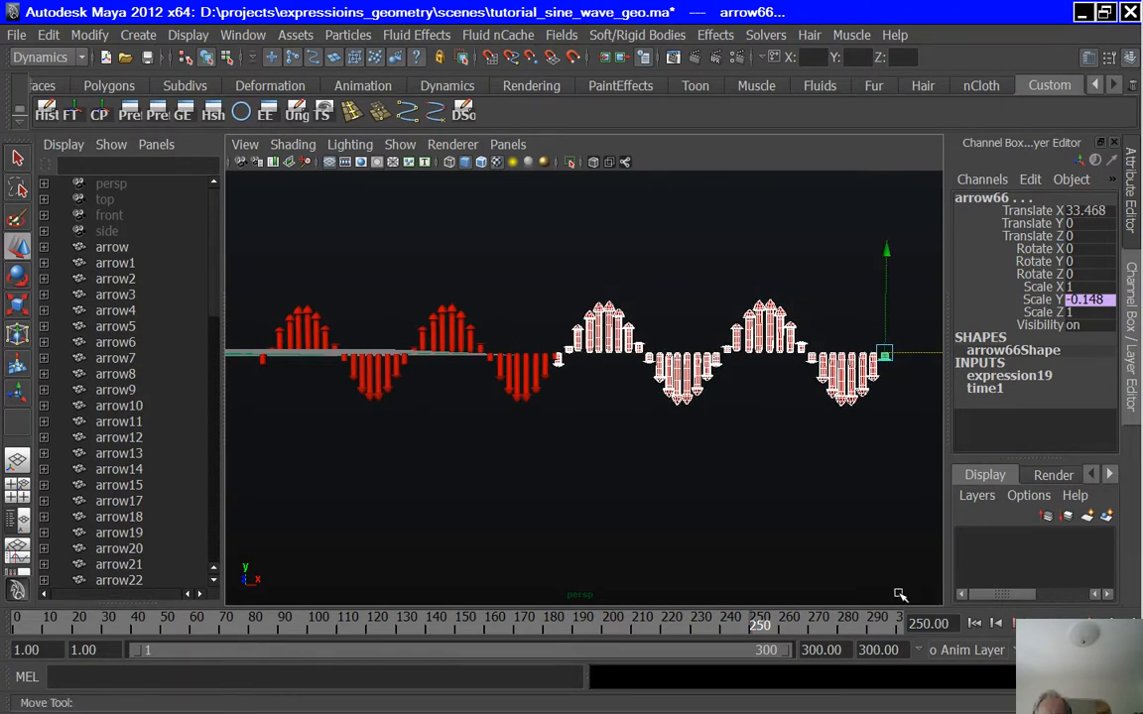
pyautogui.click(548, 519)
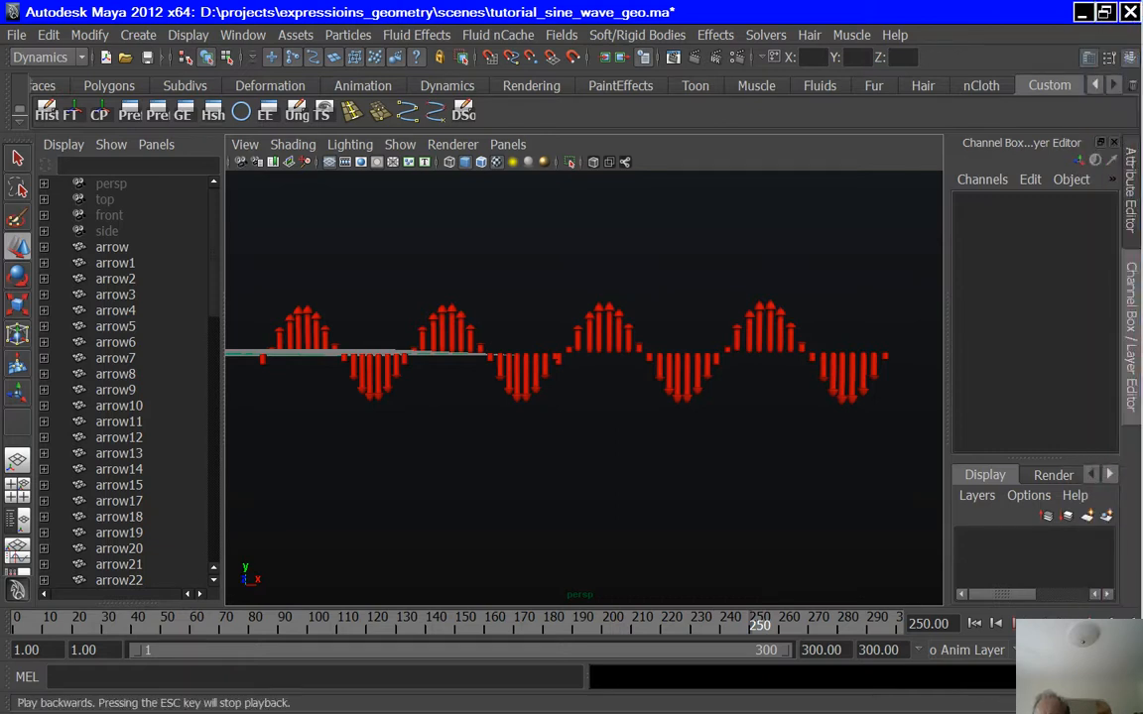
pyautogui.click(1061, 622)
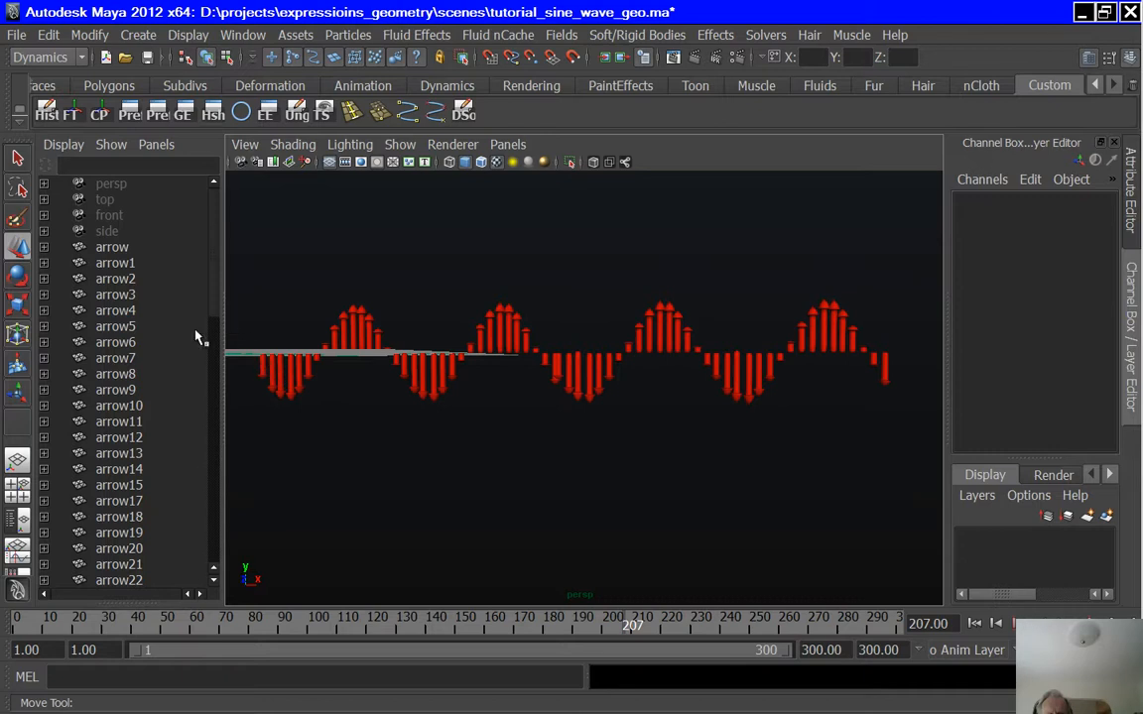
# Duplicate the entire extended row once with Duplicate input connections enabled, and set the copies' Rotate X to 90.
pyautogui.moveTo(251, 261); pyautogui.dragTo(887, 470)
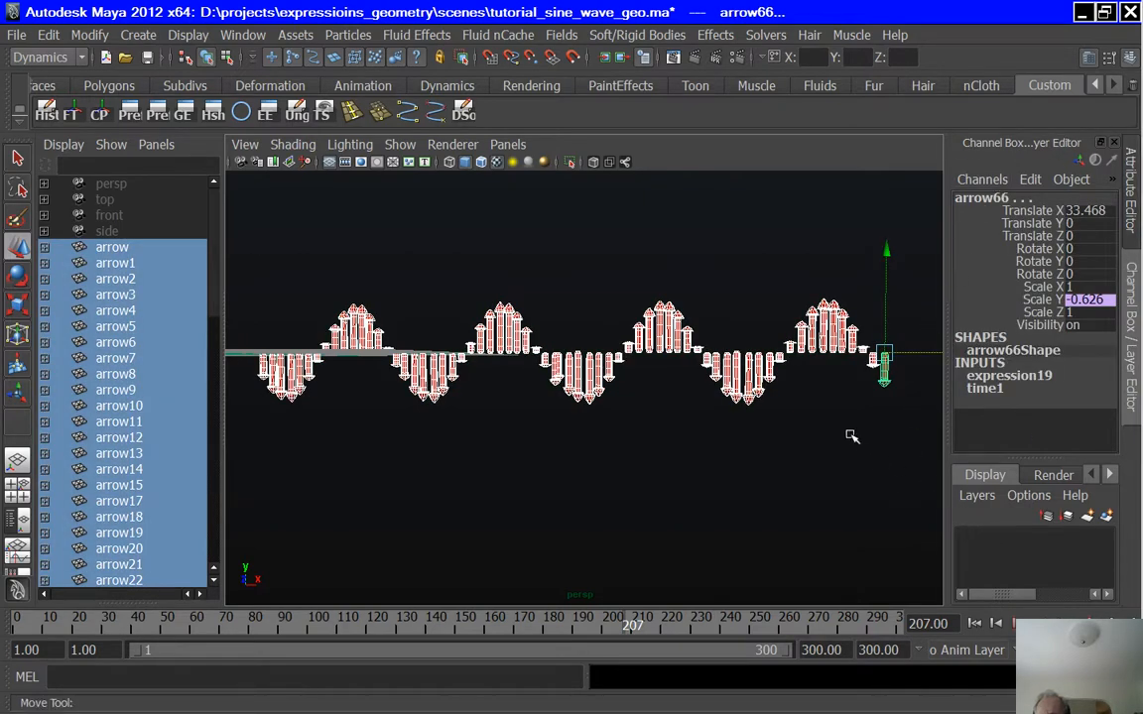
pyautogui.click(466, 116)
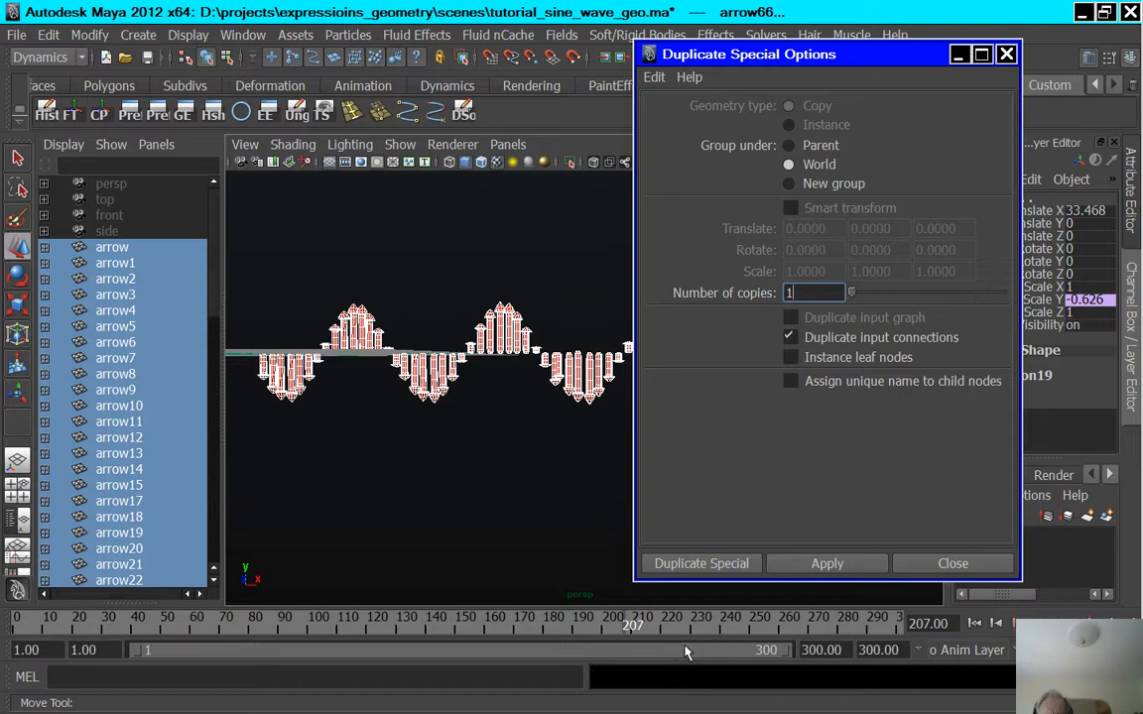
pyautogui.click(708, 570)
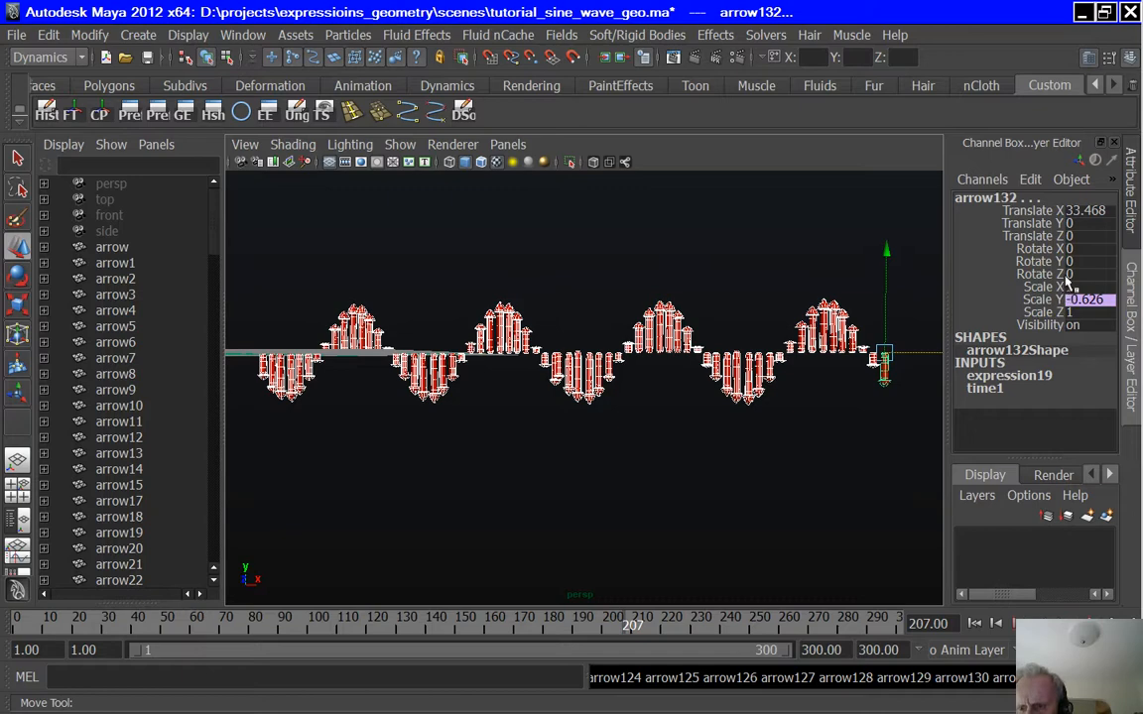
pyautogui.moveTo(1136, 255)
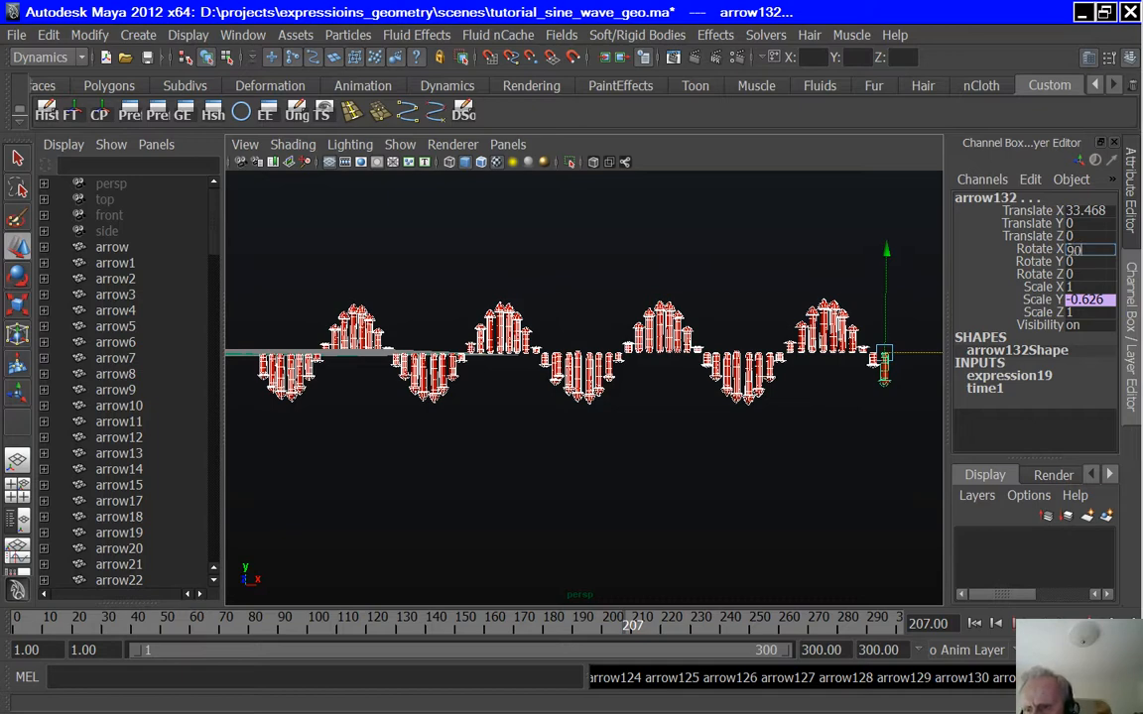
pyautogui.press('Return')
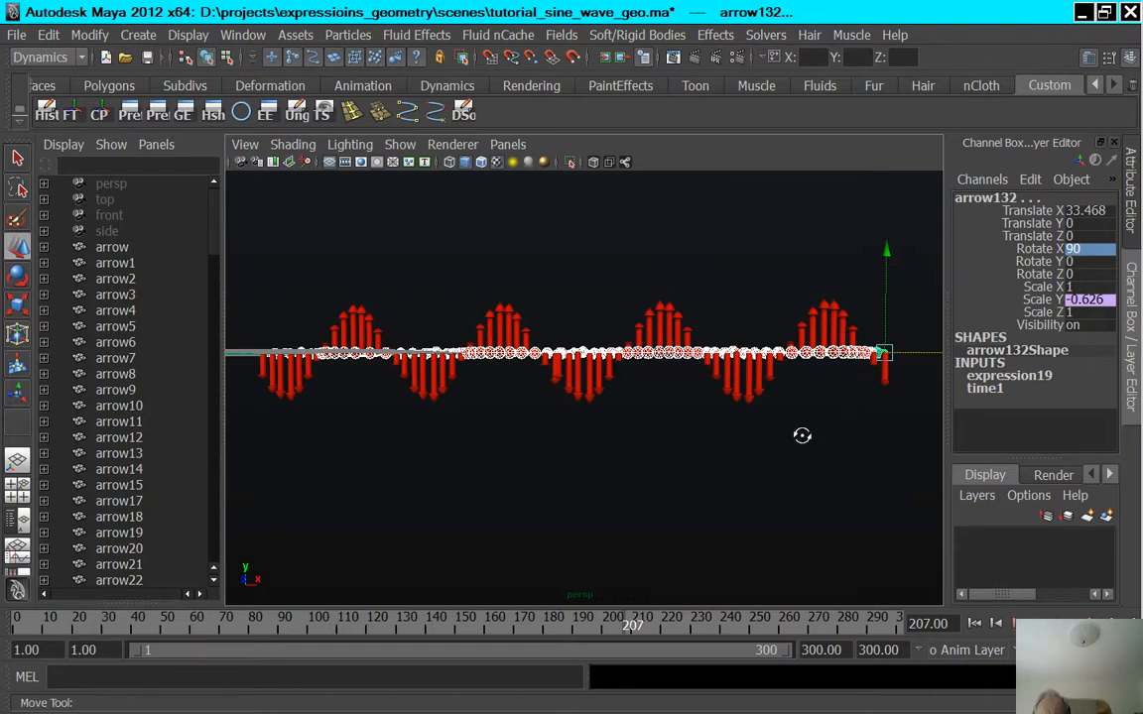
pyautogui.keyDown('alt'); pyautogui.moveTo(802, 435); pyautogui.dragTo(670, 438); pyautogui.keyUp('alt')
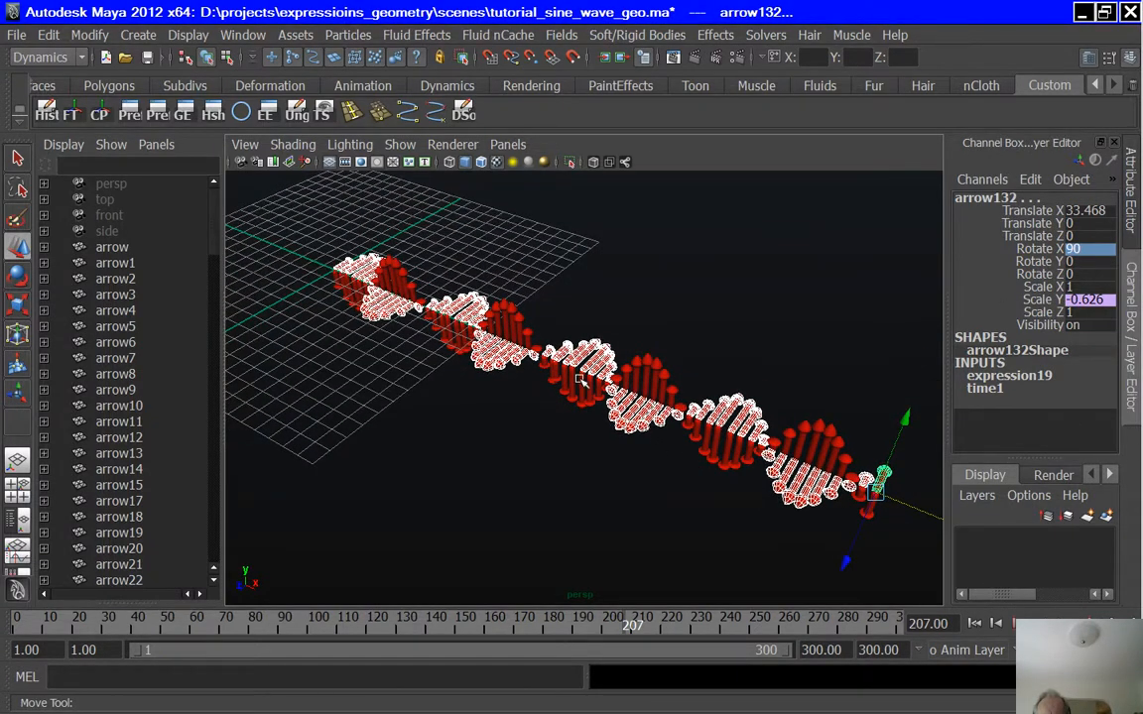
# Assign a new Blinn material to the selected rotated arrows with its Color set to cyan, and play the animation with nothing selected.
pyautogui.moveTo(619, 275)
pyautogui.mouseDown(button='right')
pyautogui.moveTo(562, 389)
pyautogui.moveTo(562, 462)
pyautogui.moveTo(603, 488)
pyautogui.moveTo(589, 518)
pyautogui.moveTo(595, 583)
pyautogui.mouseUp(button='right')
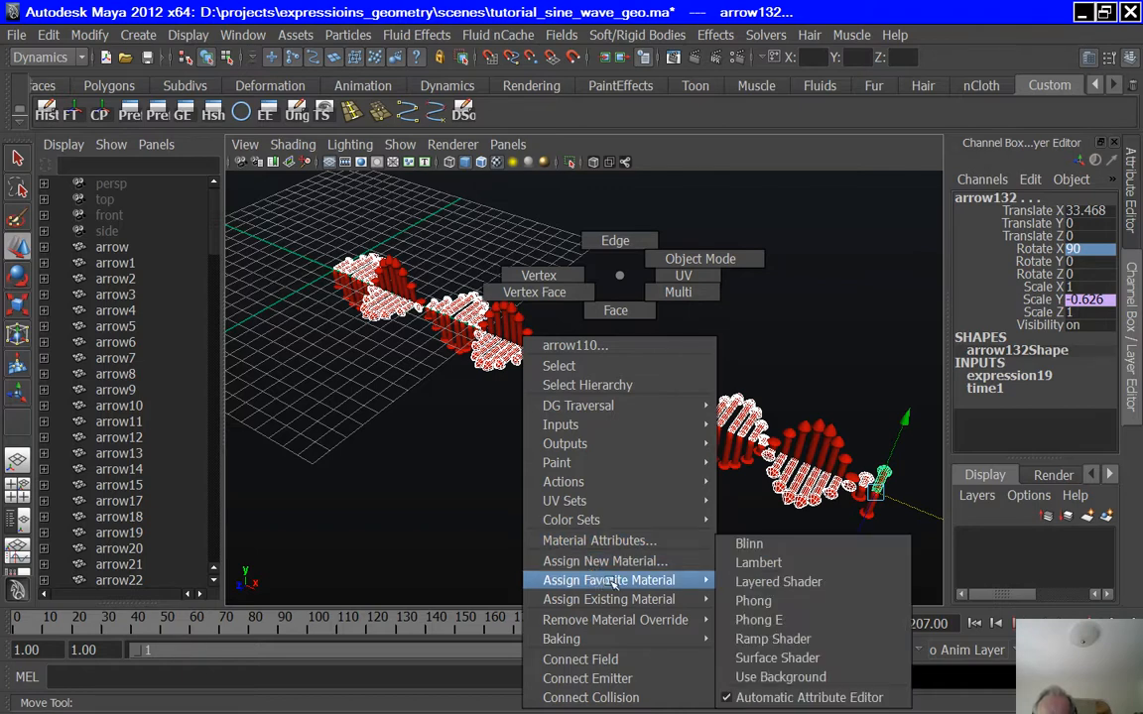
pyautogui.moveTo(670, 582); pyautogui.dragTo(750, 545, button='right')
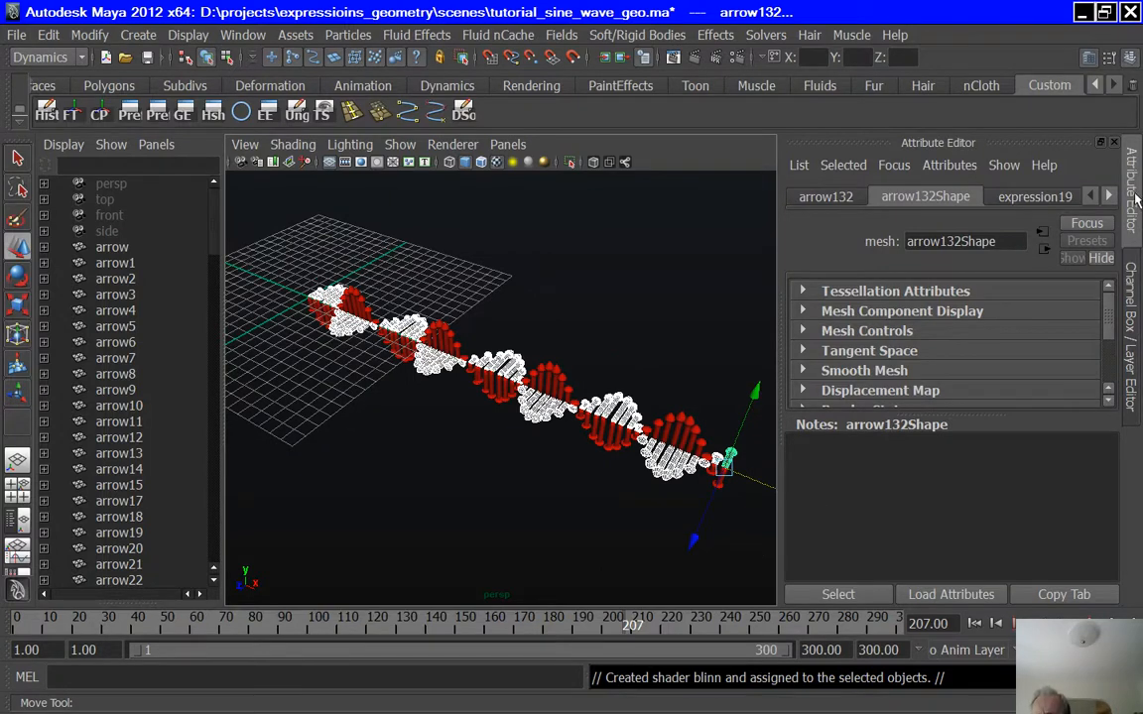
pyautogui.click(1109, 197)
pyautogui.click(1110, 197)
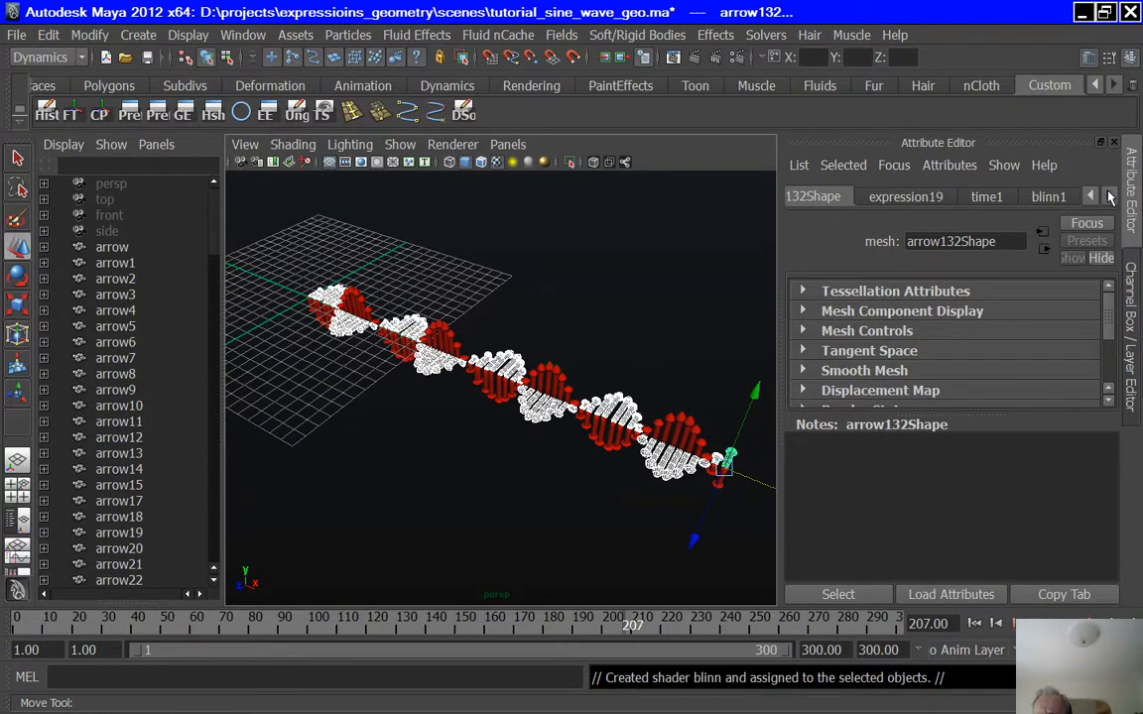
pyautogui.click(1060, 198)
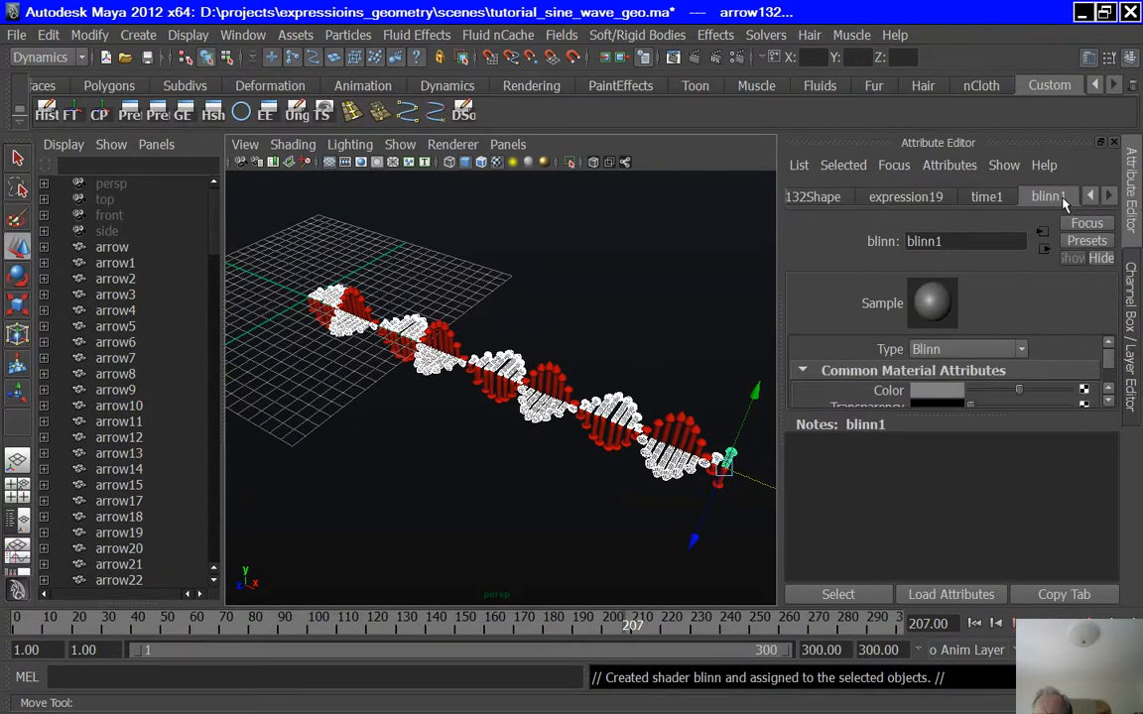
pyautogui.click(937, 391)
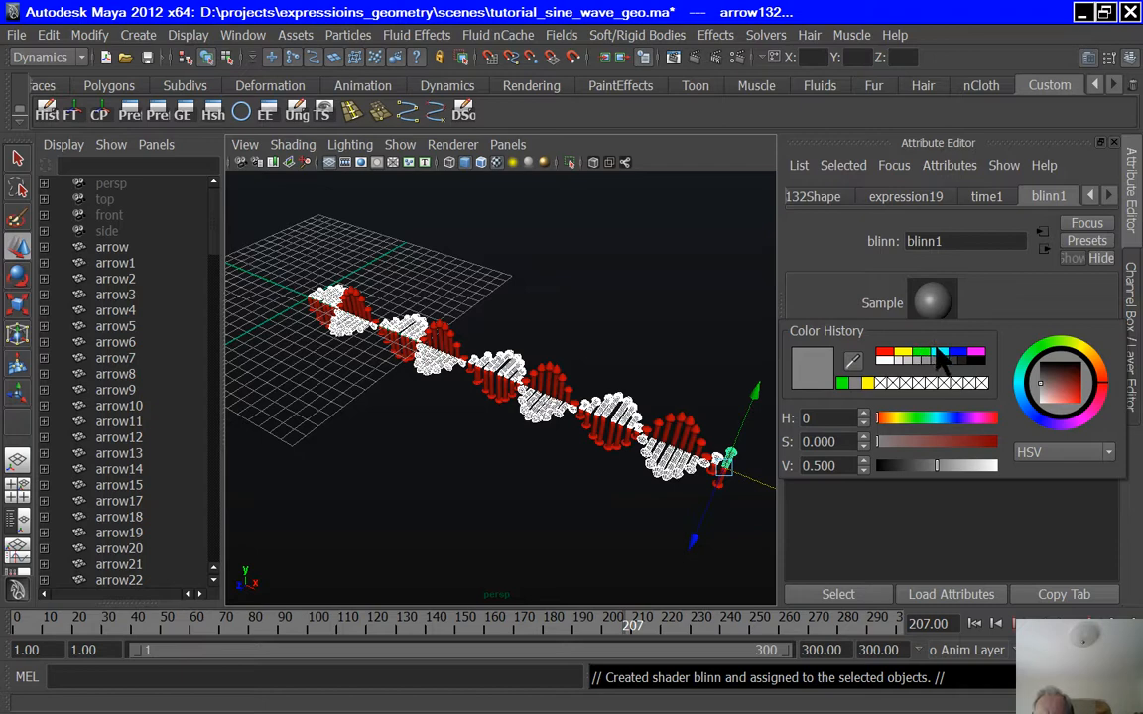
pyautogui.click(937, 353)
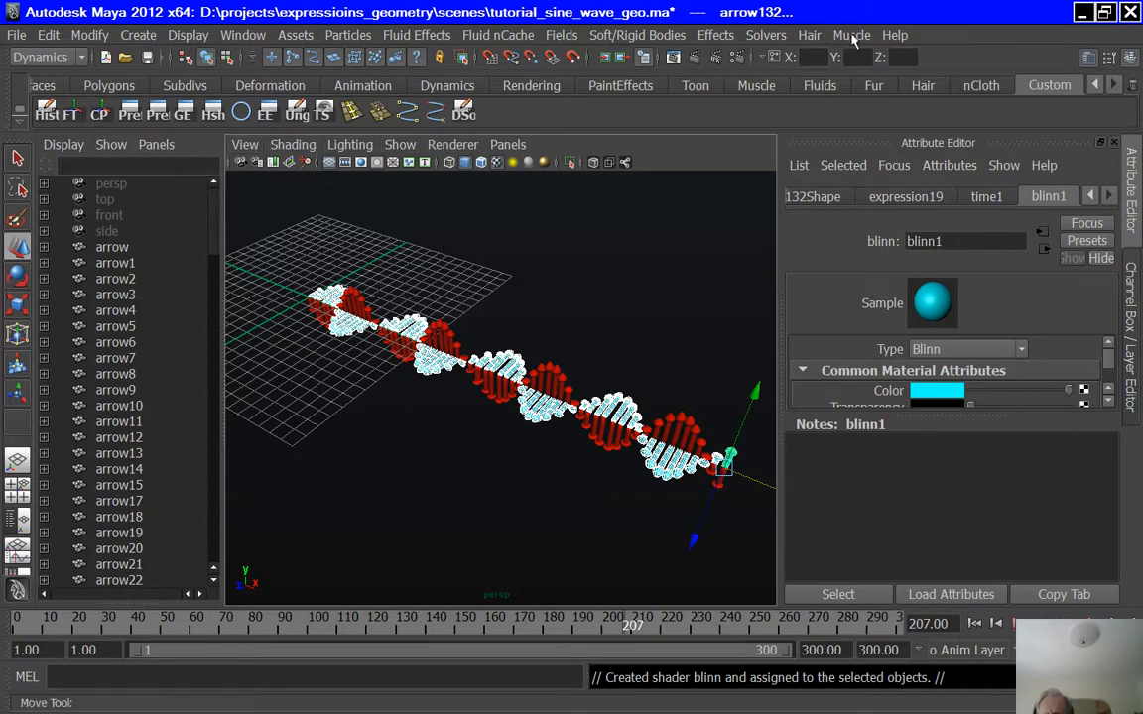
pyautogui.click(694, 274)
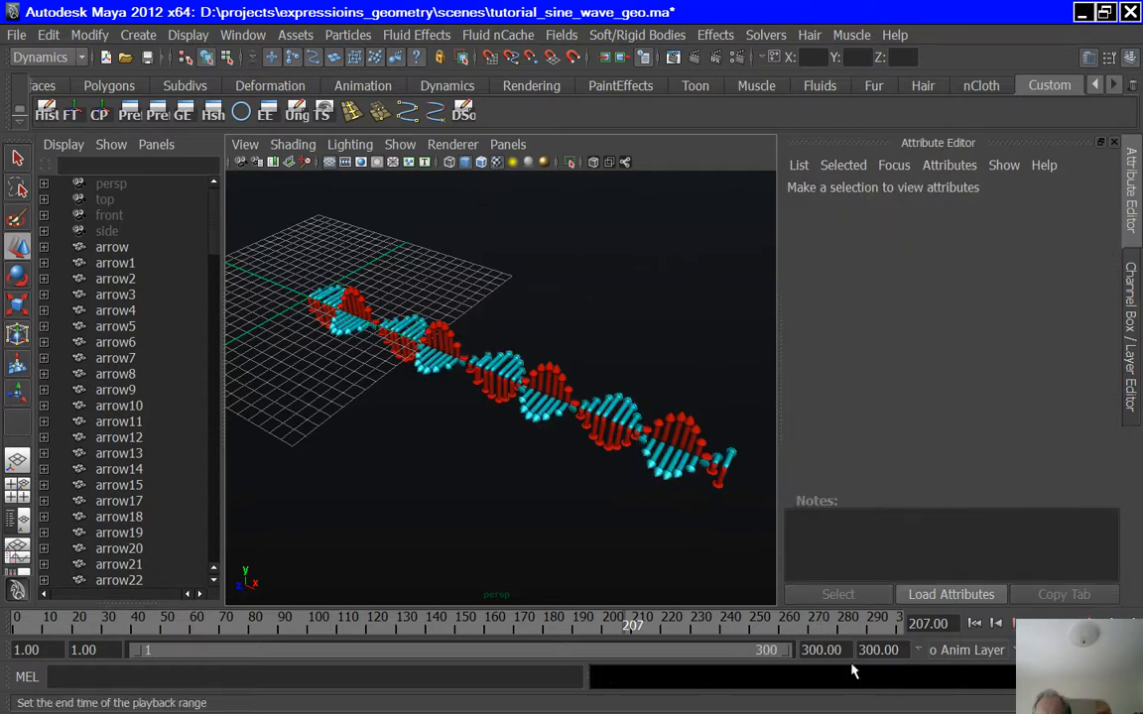
pyautogui.click(1013, 623)
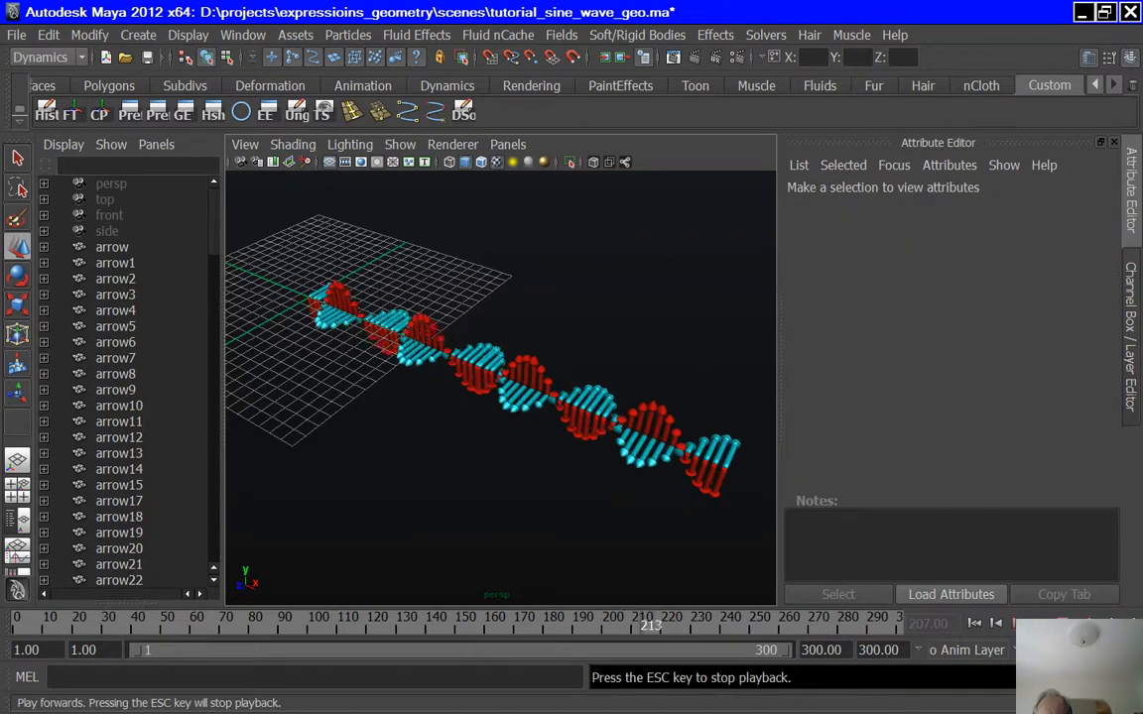